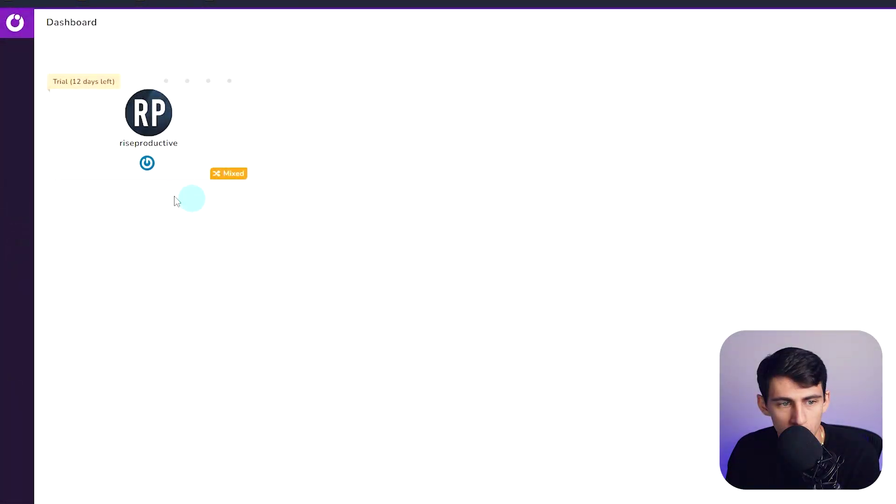
Step: Review the landing page header's display options and body blocks in the home page builder
click(176, 202)
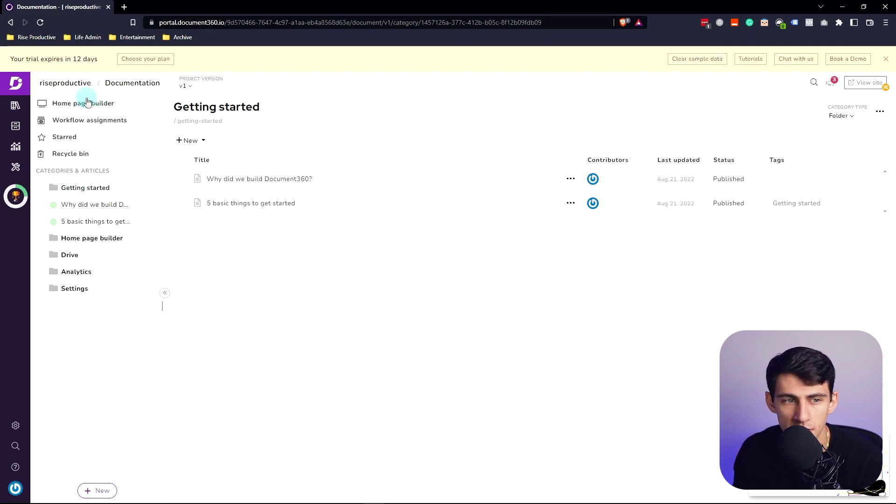
click(113, 103)
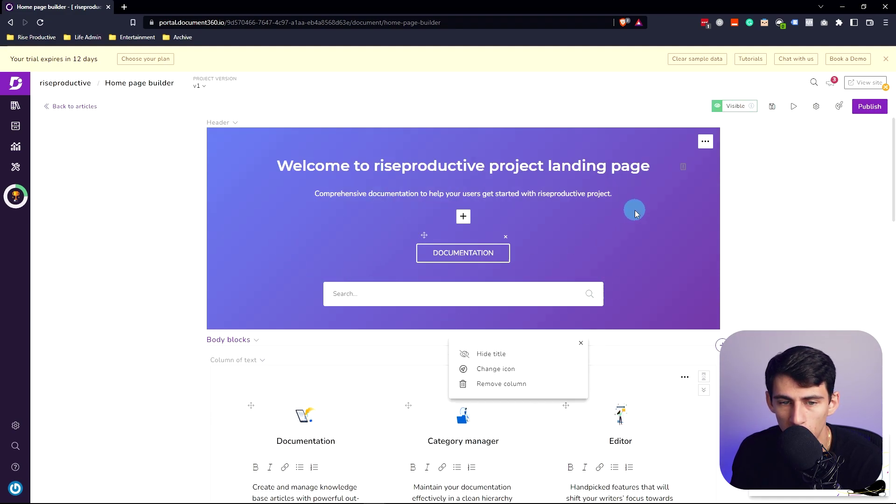
click(705, 141)
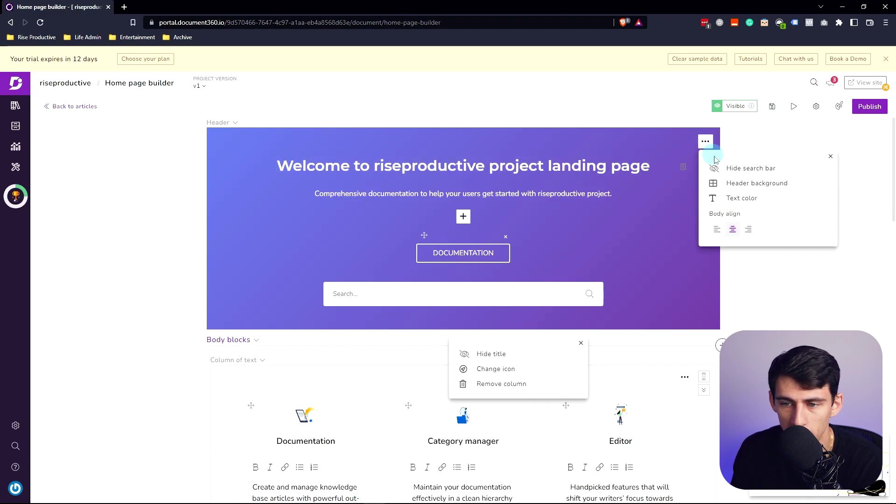
scroll(607, 233, down, 1)
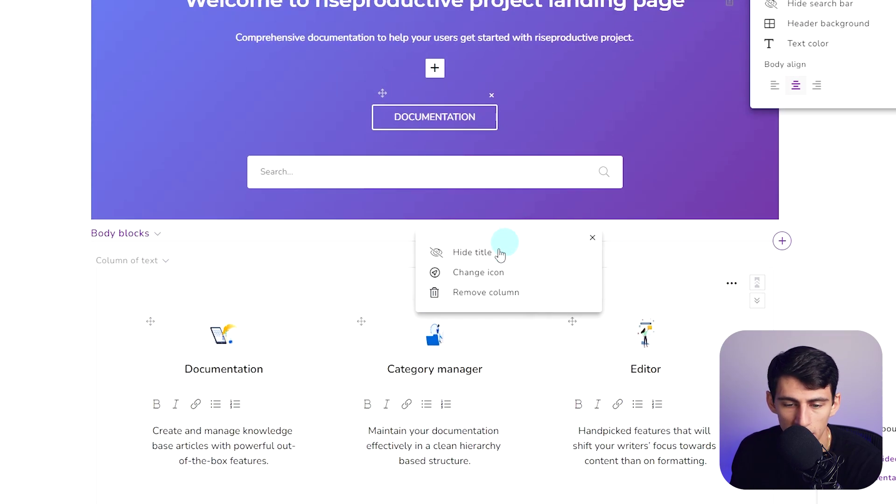
click(592, 238)
scroll(654, 304, down, 3)
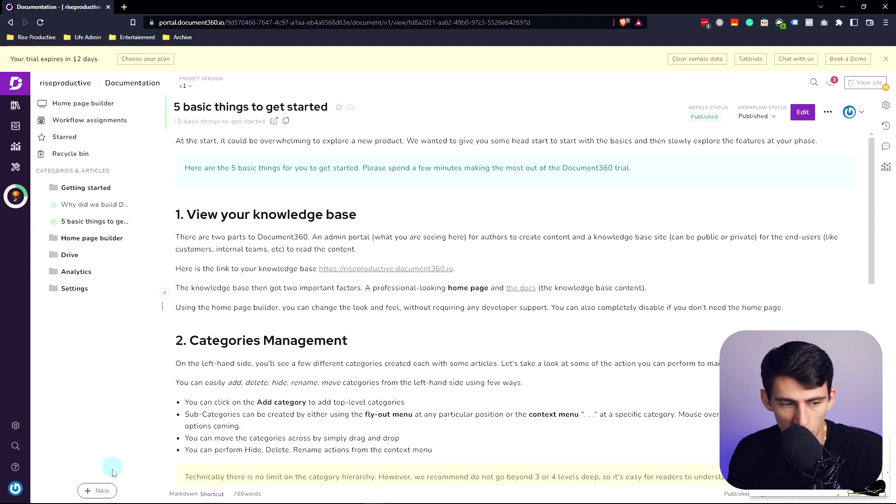
click(97, 490)
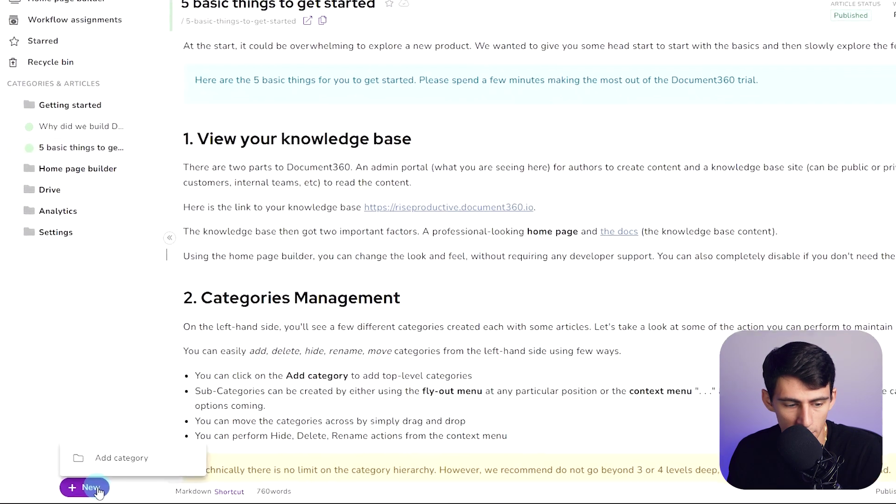
Step: Add a folder-type category named 'Content' and start a new article in it
click(119, 467)
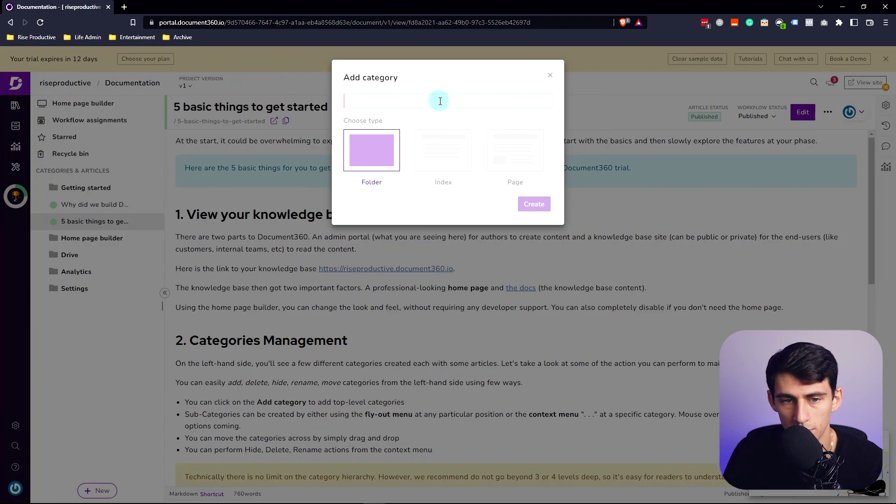
text(Content)
key(Return)
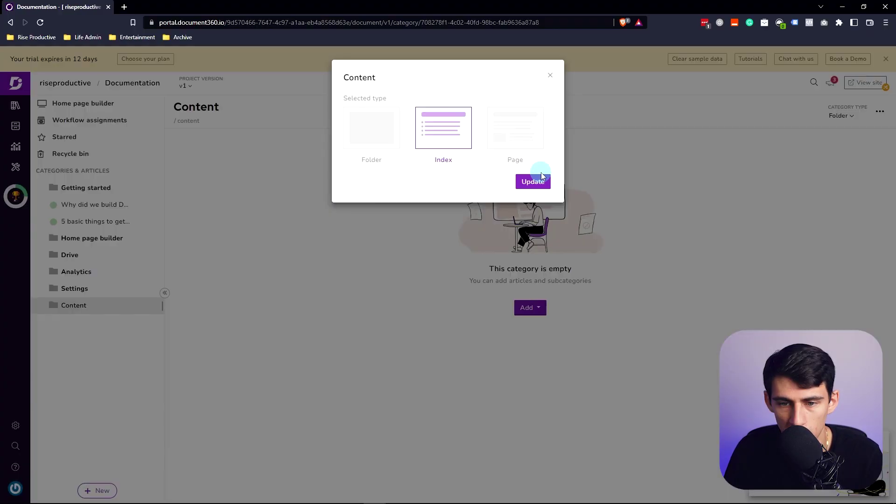
click(534, 179)
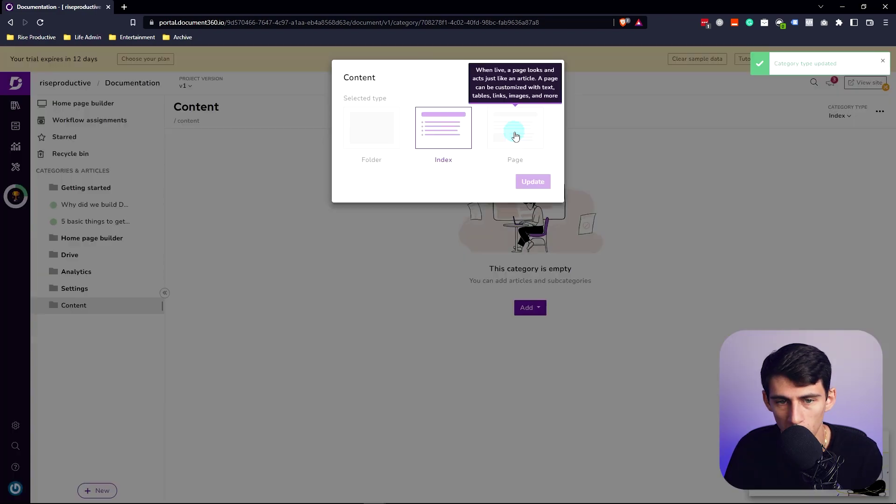
click(375, 132)
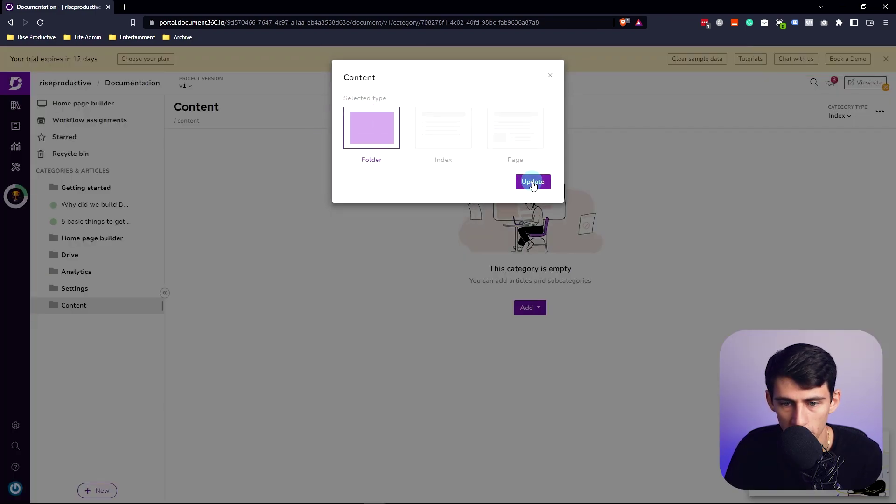
click(532, 182)
click(537, 309)
click(557, 331)
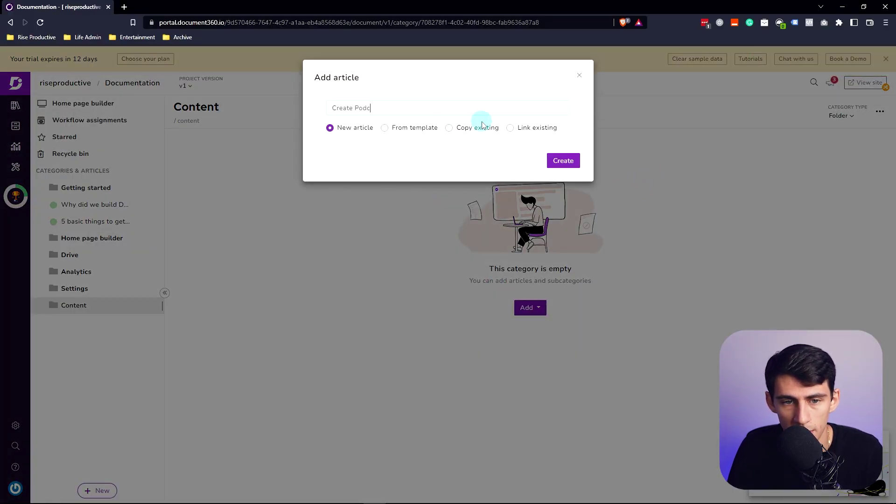
Step: Create the 'Create Podcasts & Upload' article and look over its pasted podcast editing steps
click(564, 161)
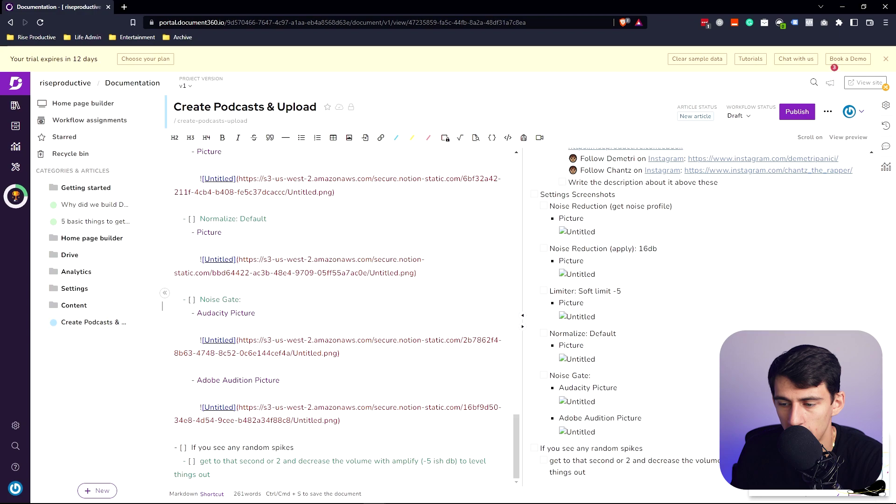
scroll(746, 321, up, 15)
scroll(747, 321, down, 4)
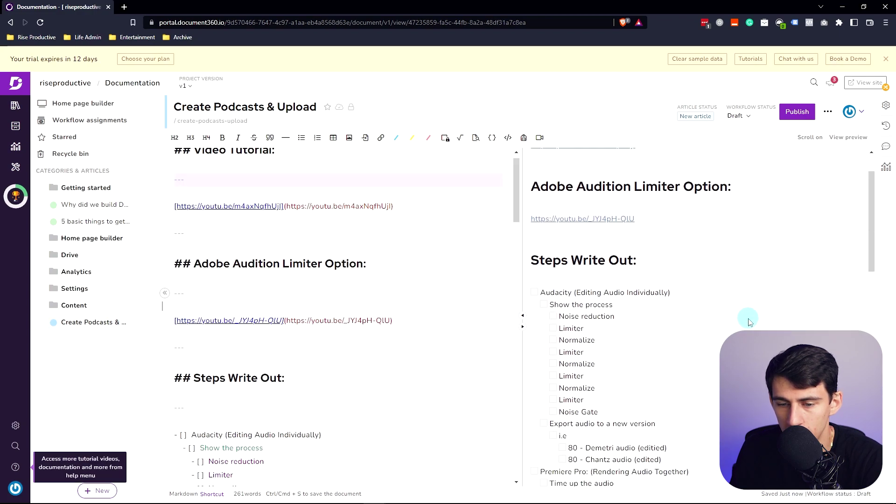
scroll(349, 278, down, 5)
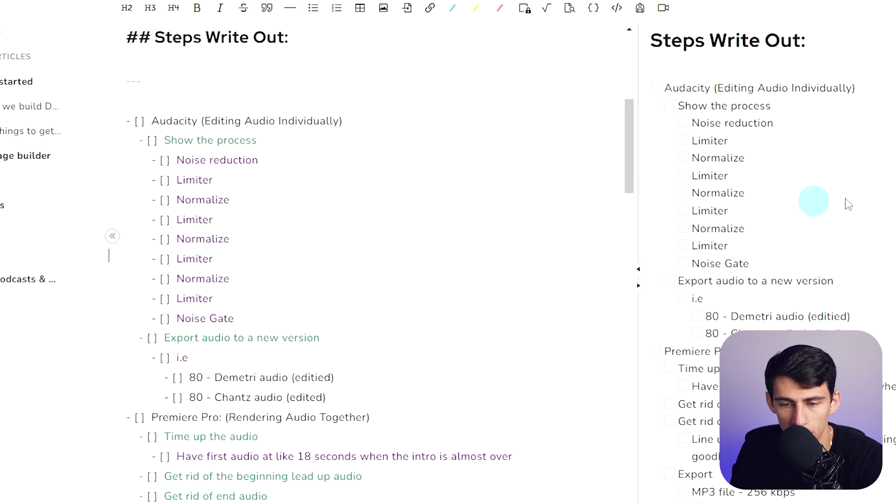
scroll(756, 88, down, 15)
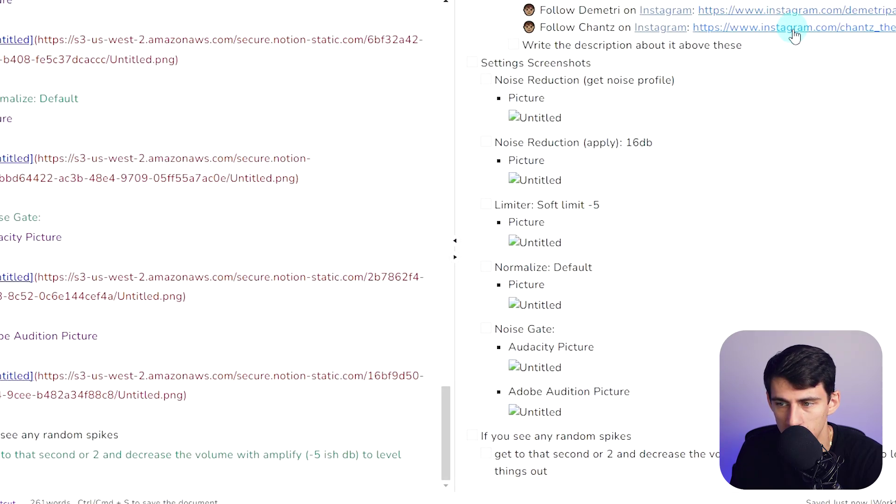
click(851, 112)
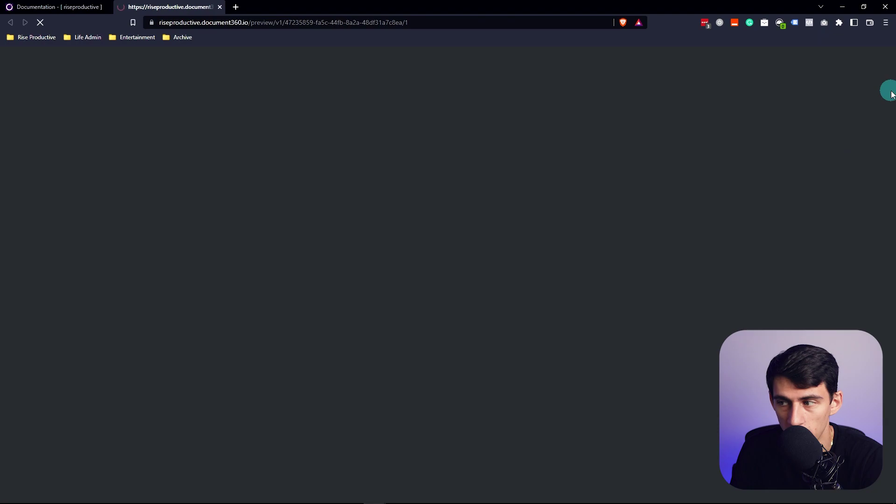
Step: Scroll through the reader preview of the podcast article, then return to the editor
scroll(382, 206, up, 3)
scroll(249, 348, down, 3)
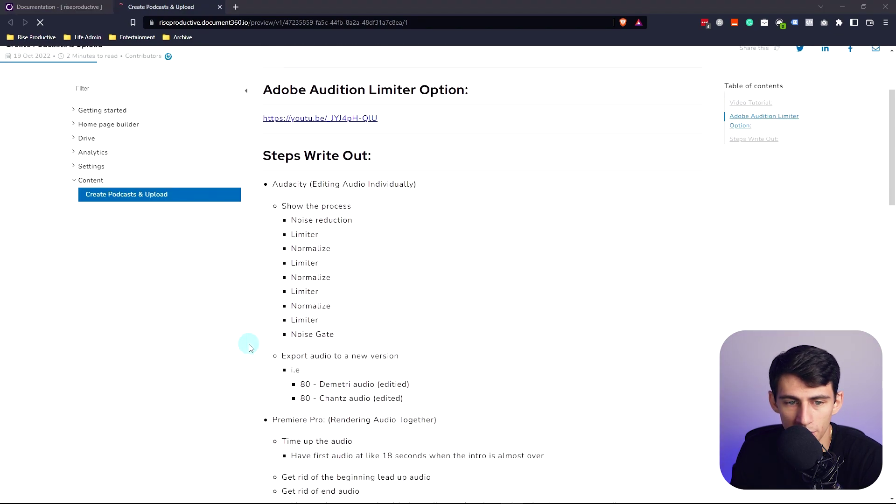
scroll(249, 348, down, 10)
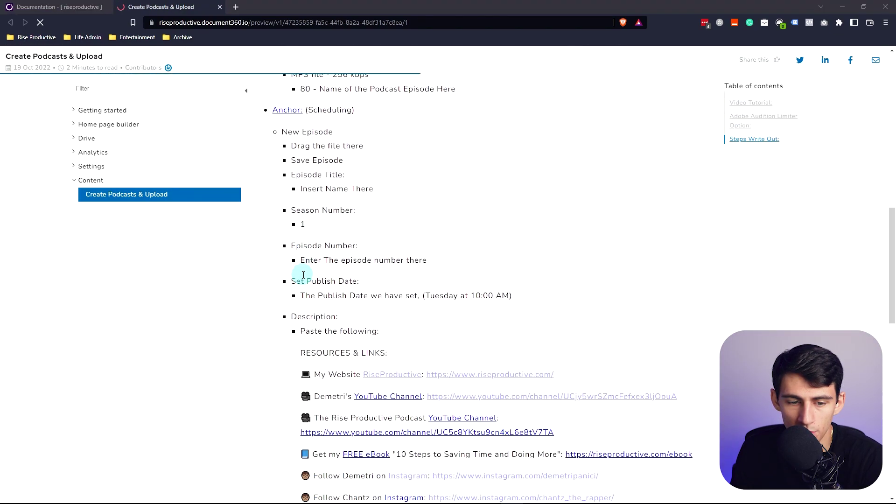
scroll(303, 275, down, 12)
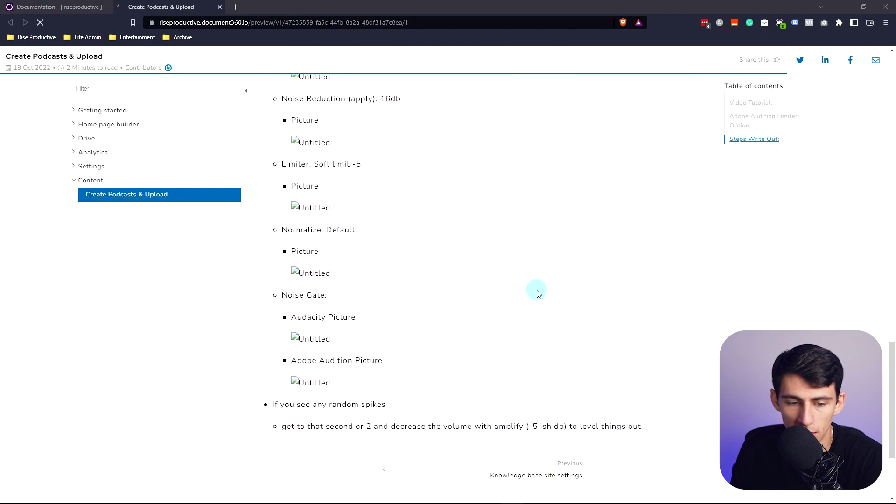
scroll(539, 317, down, 3)
scroll(378, 277, up, 20)
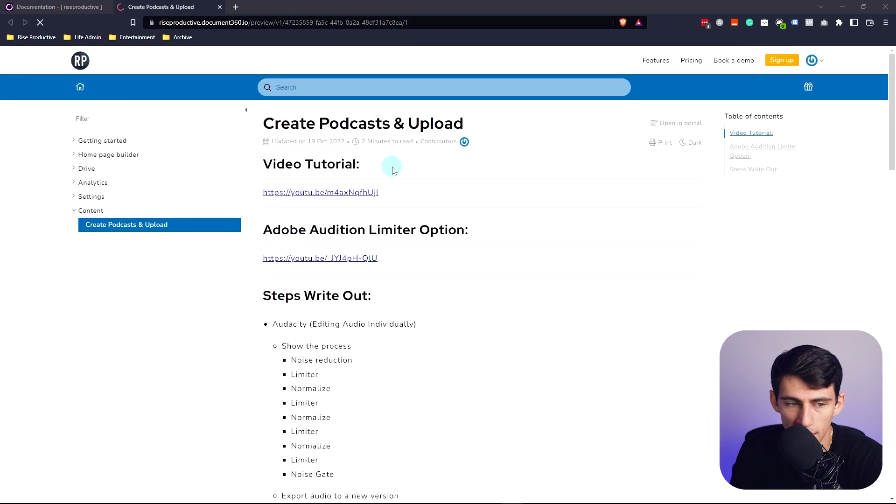
click(654, 121)
Step: Insert a blank line above the first YouTube link in the article
scroll(367, 271, up, 10)
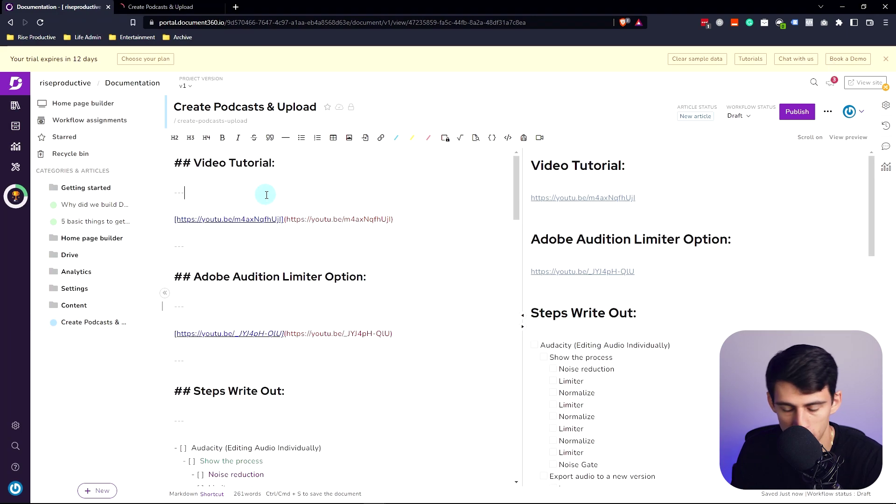
click(267, 195)
key(Return)
key(Return)
Step: Embed the tutorial video above its YouTube link in the article
click(540, 138)
click(454, 236)
click(281, 313)
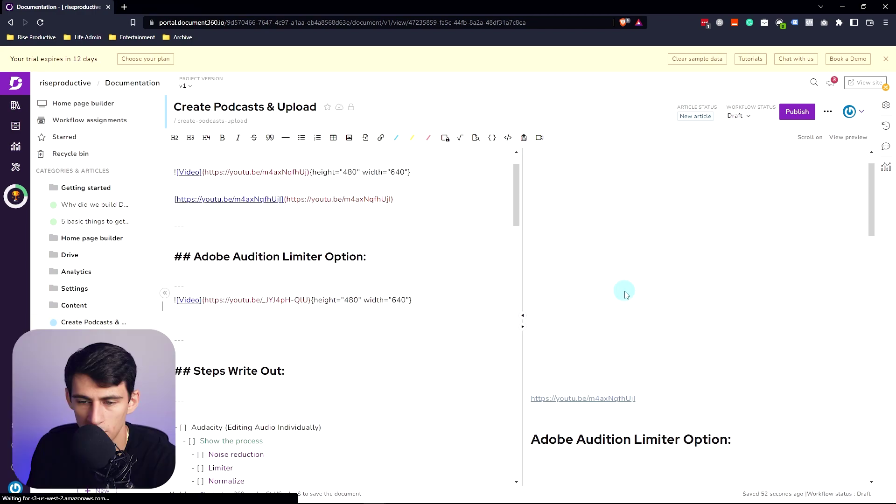
scroll(644, 304, down, 15)
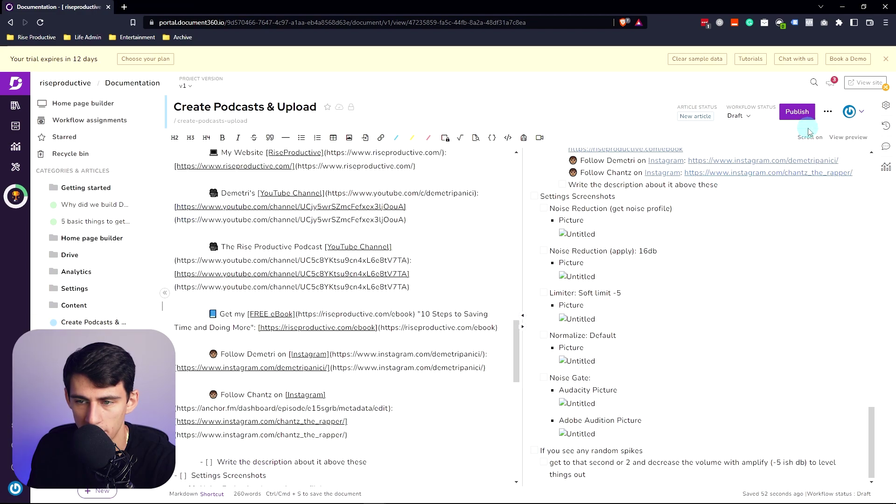
Step: Preview the updated article and play the embedded Video Tutorial
click(839, 140)
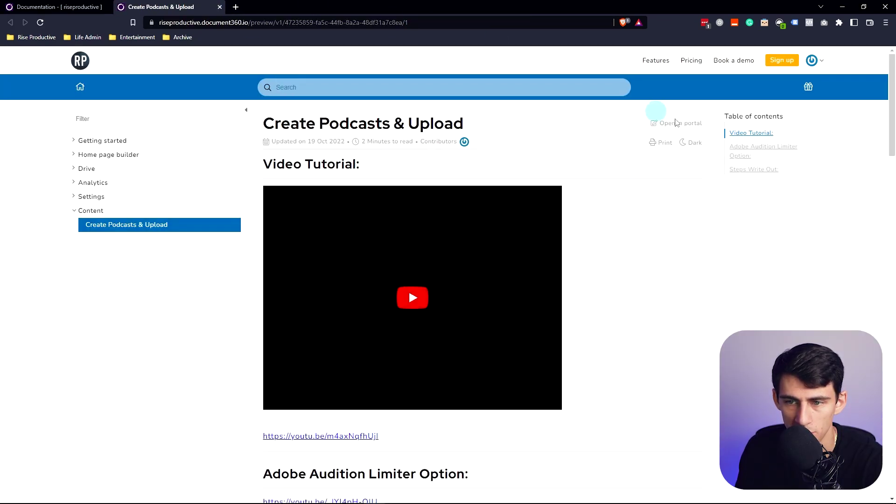
scroll(413, 274, down, 10)
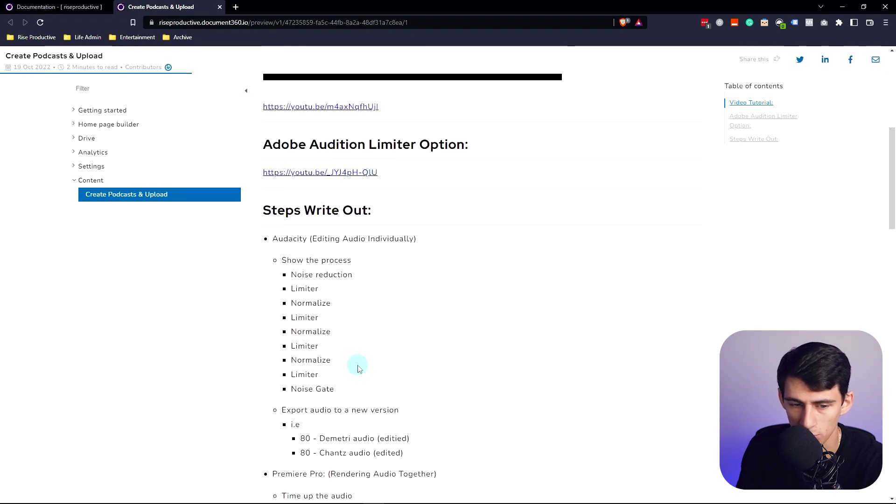
scroll(413, 274, down, 15)
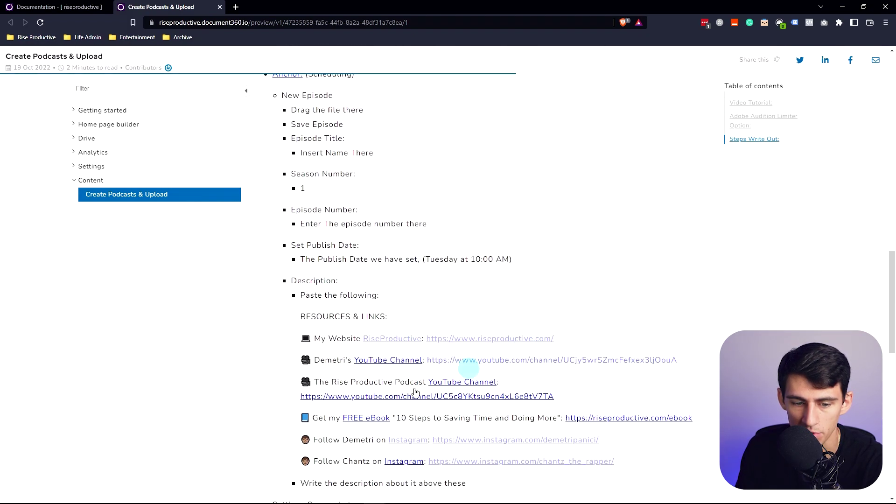
scroll(372, 400, down, 6)
key(Home)
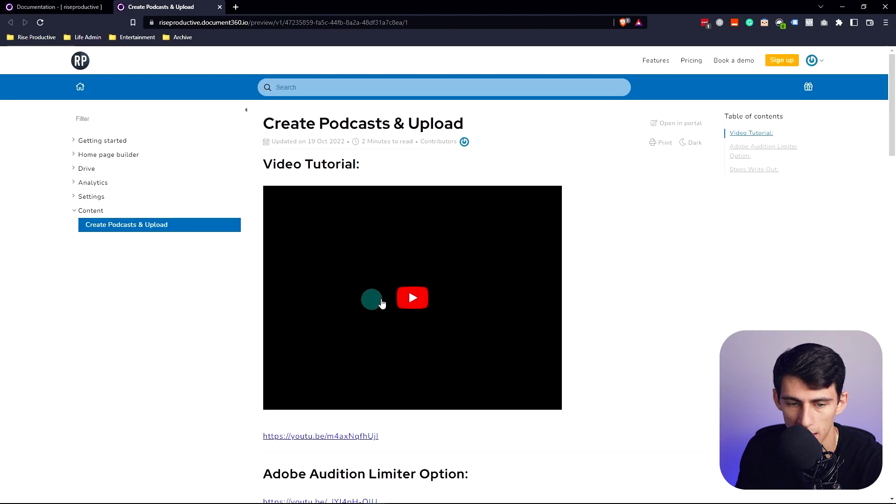
click(380, 282)
Step: Return to the editor and open the Analytics category
click(59, 6)
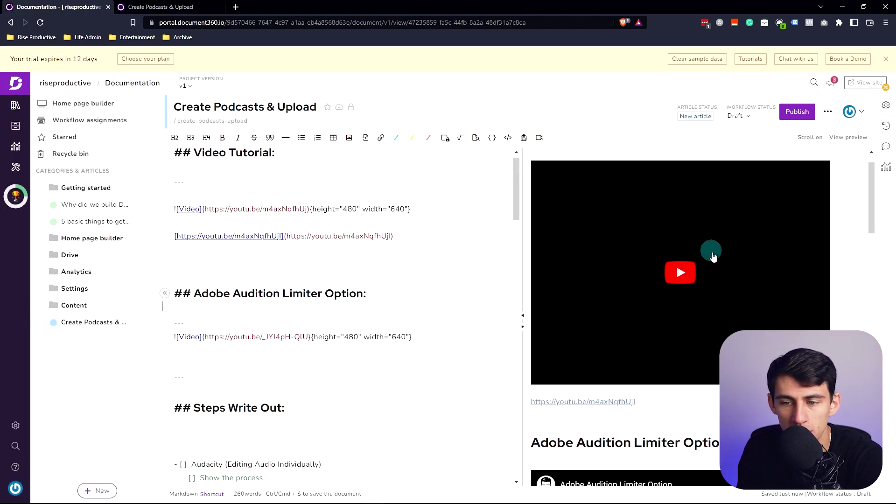
scroll(676, 264, down, 15)
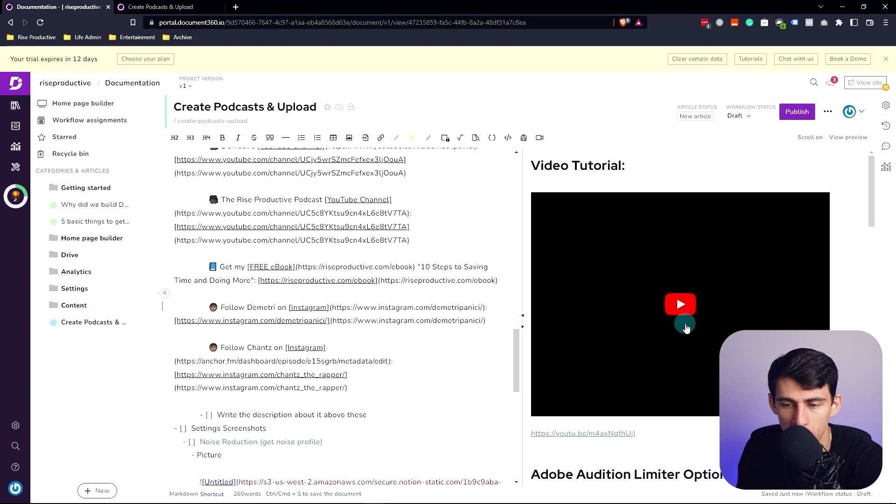
click(16, 148)
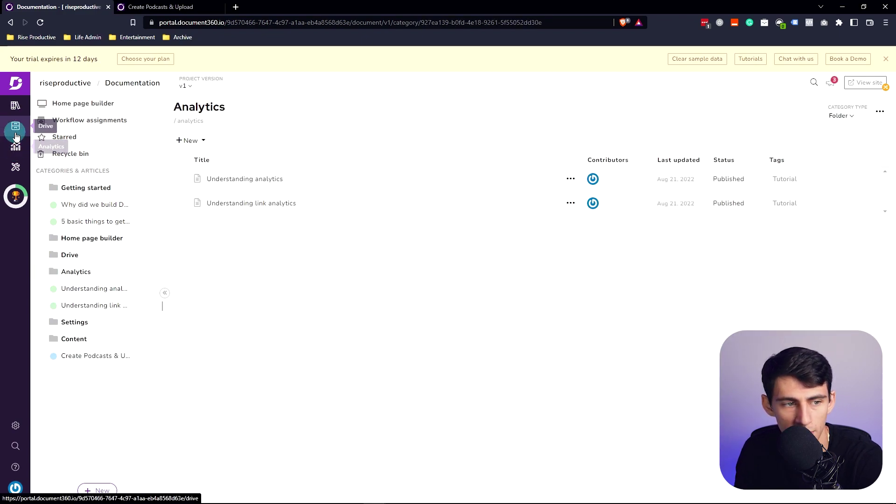
Step: Open Drive and inspect the Images folder's options
click(16, 134)
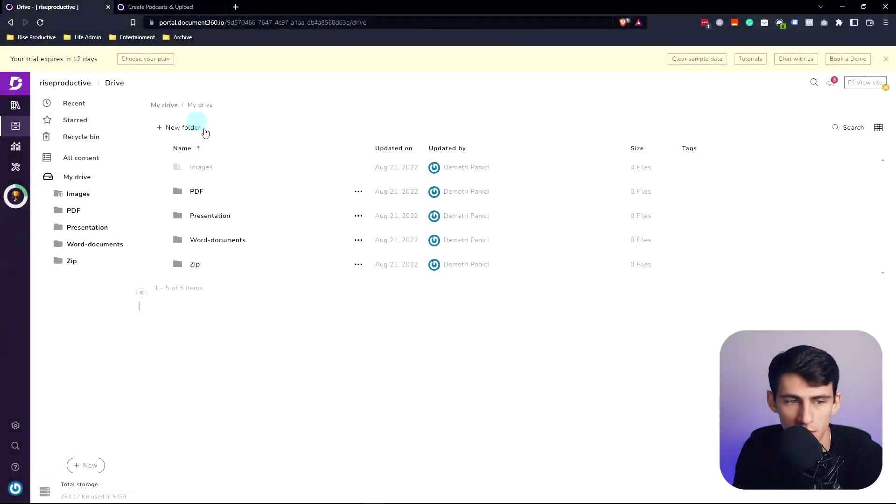
click(101, 197)
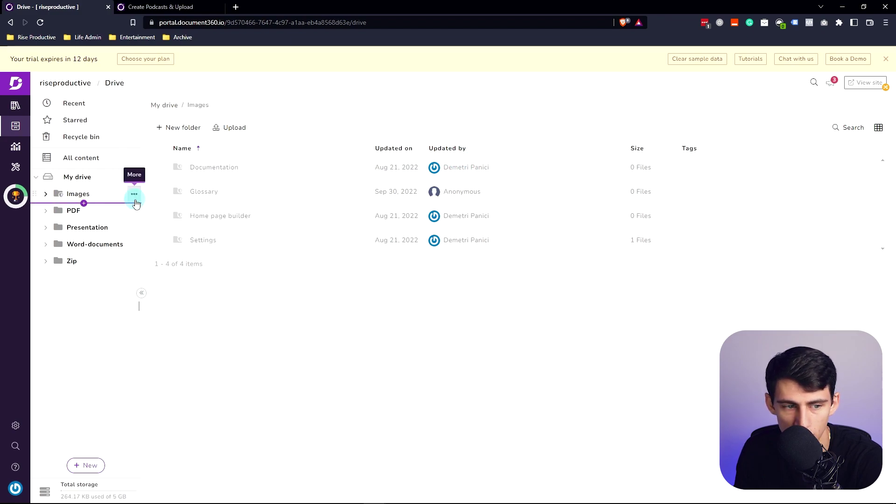
click(135, 196)
click(119, 168)
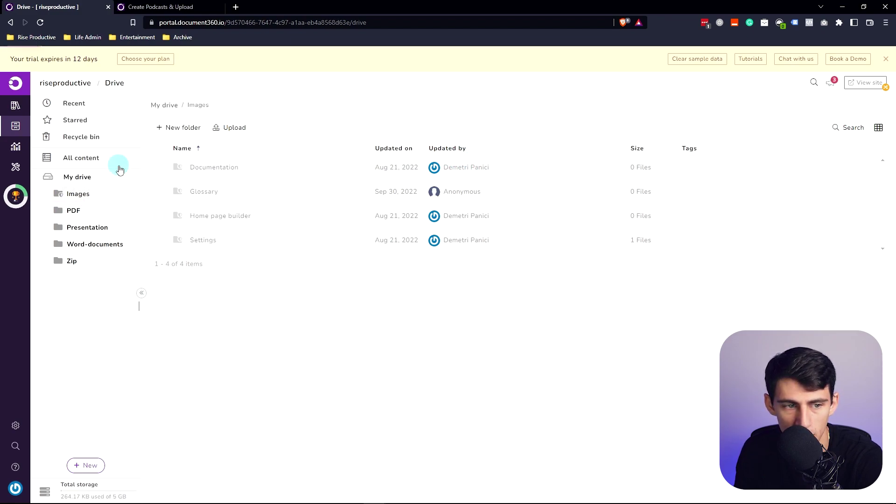
Step: Open the Presentation folder, check its options, then view the public knowledge base site
click(87, 173)
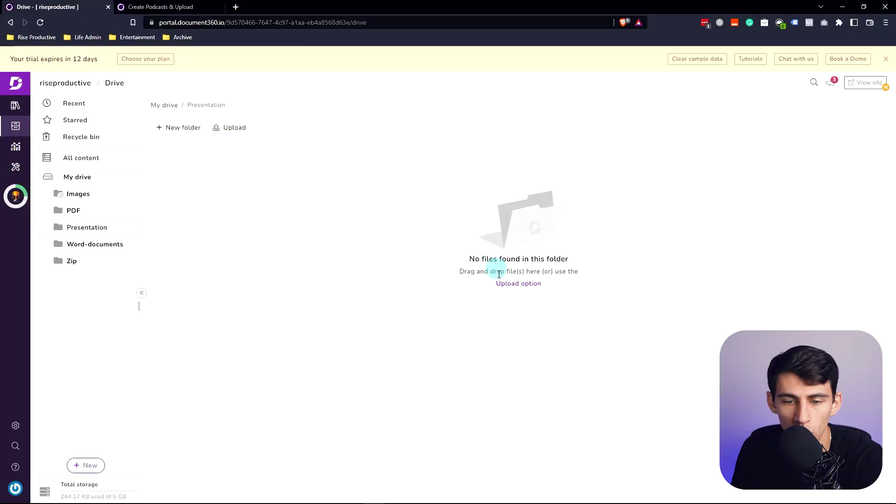
click(133, 228)
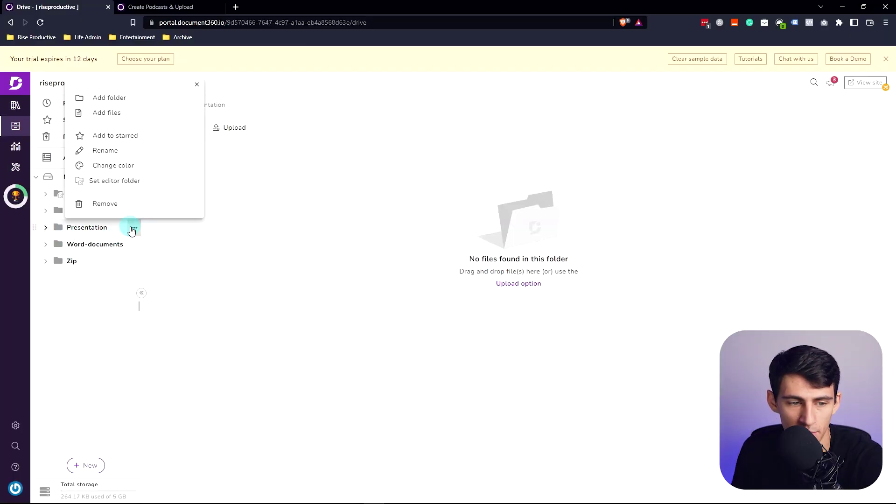
click(198, 85)
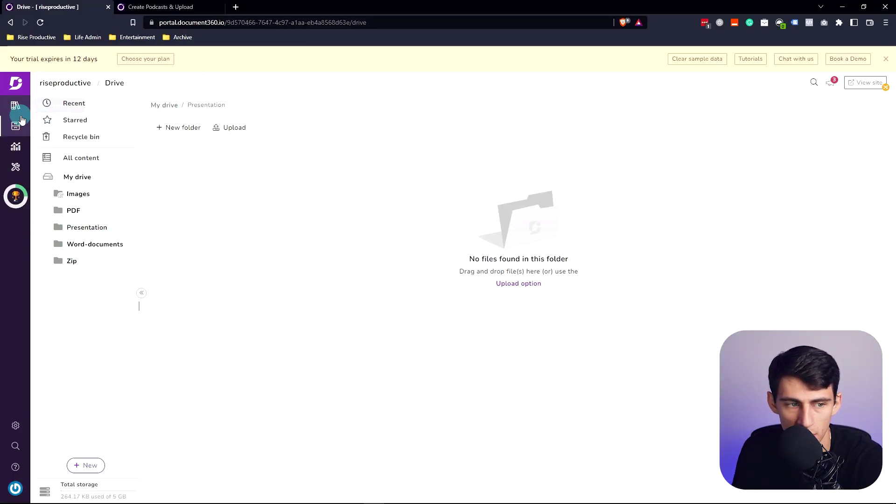
click(861, 84)
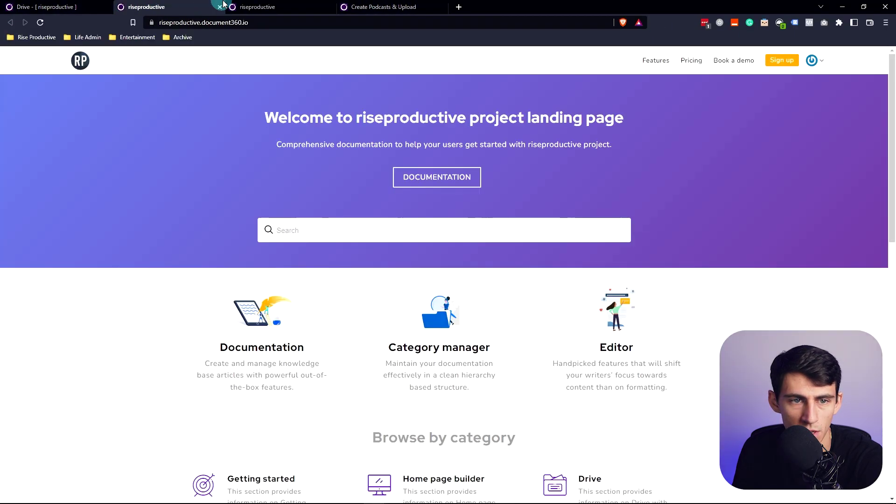
Step: Open the Drive category's published Productive Brew article on the live site
scroll(607, 377, down, 2)
click(606, 396)
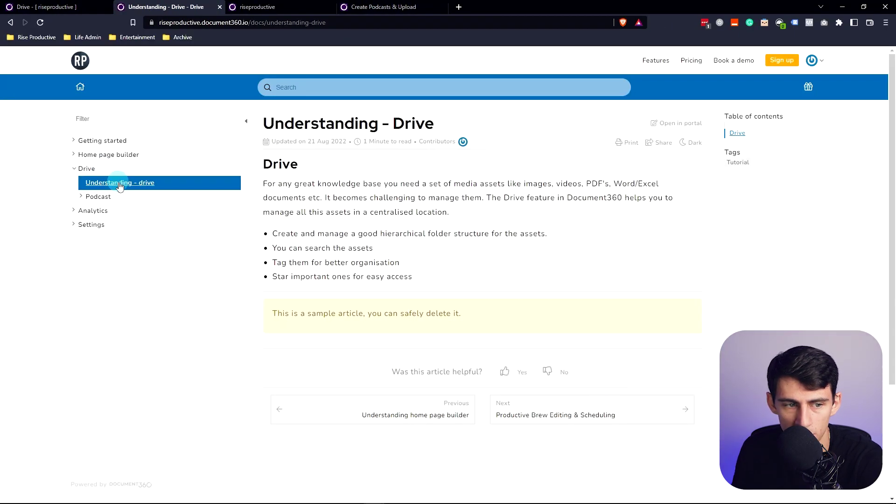
click(99, 197)
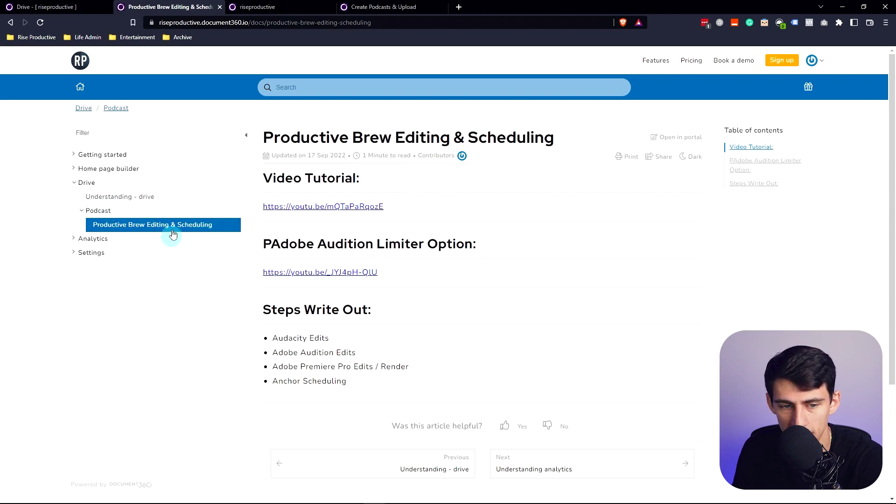
scroll(252, 307, down, 3)
click(47, 6)
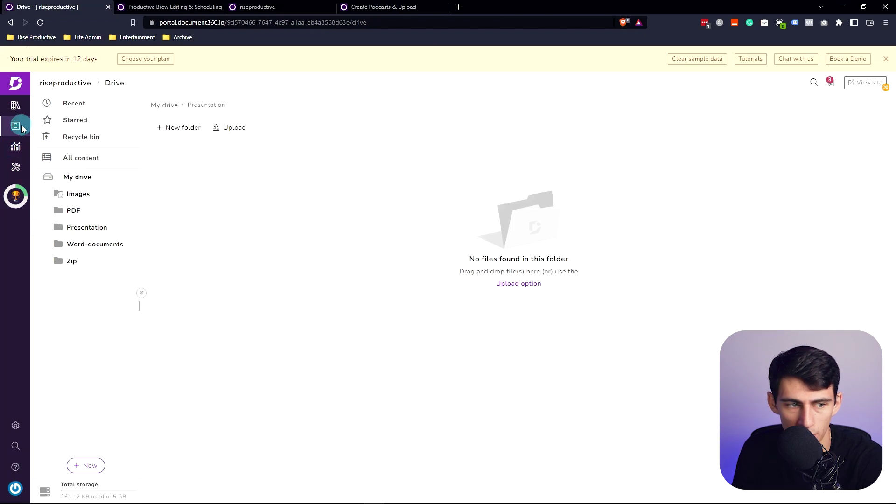
click(271, 7)
click(172, 7)
click(270, 6)
click(174, 7)
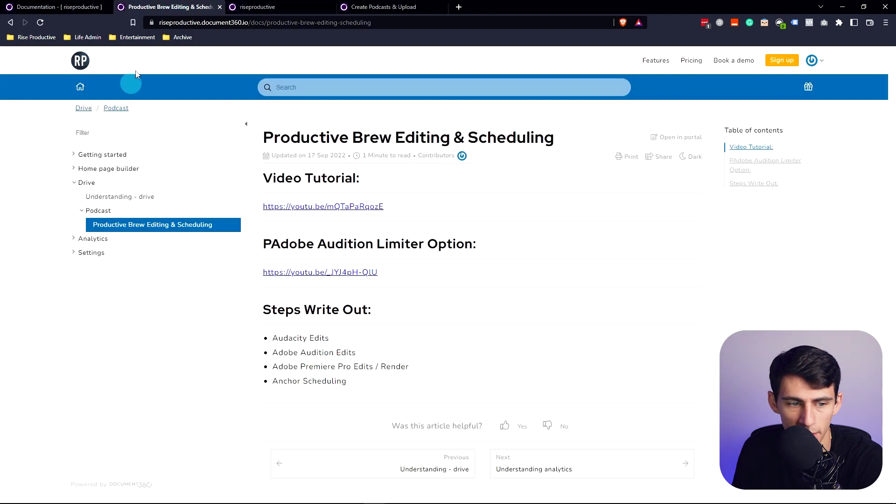
Step: Toggle the article page between dark and light mode and try its table-of-contents links
click(693, 157)
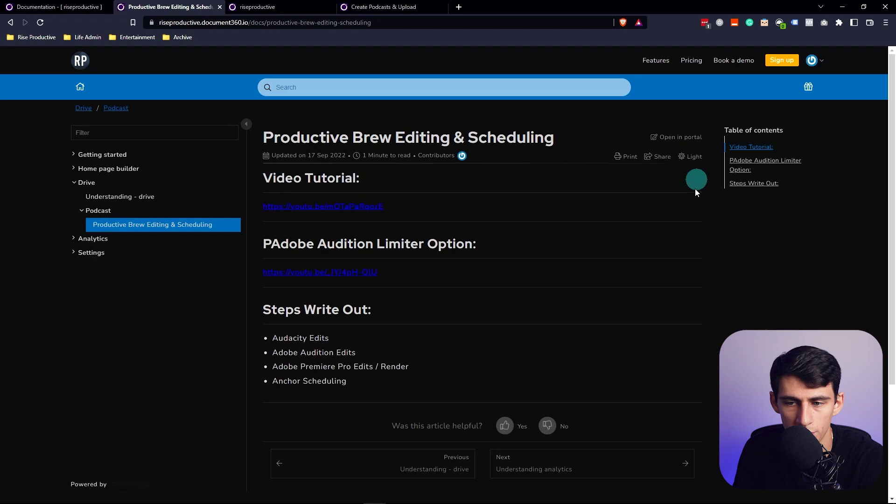
click(684, 158)
click(760, 164)
click(756, 140)
click(750, 103)
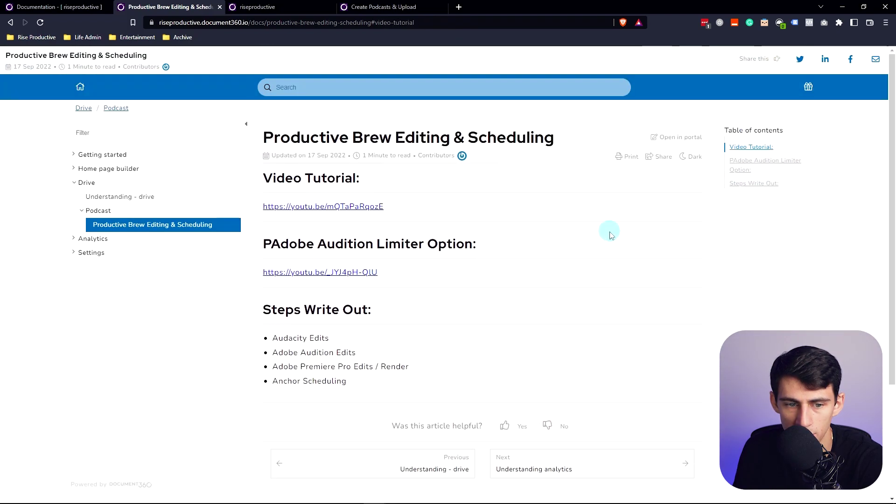
Step: Return to the portal's Drive and open the Presentation folder
key(ctrl+shift+Tab)
click(16, 125)
click(94, 228)
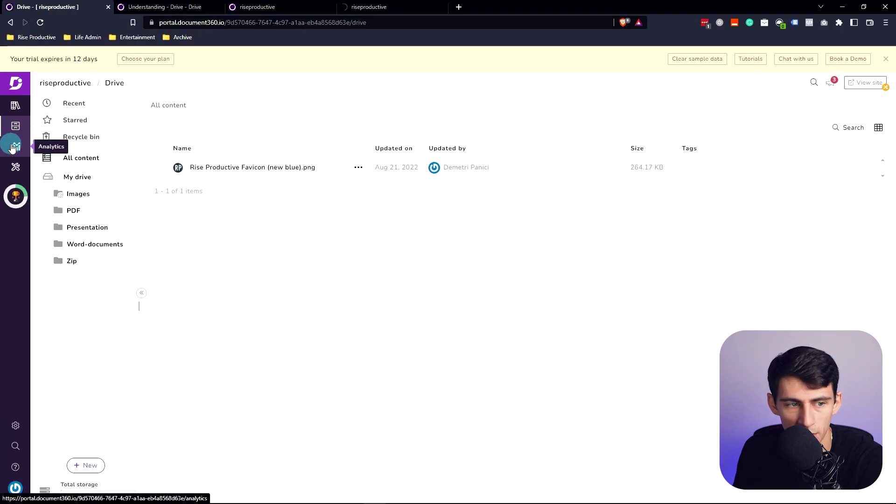
Step: Browse the Performance, Ticket deflector and Links status analytics reports
click(16, 146)
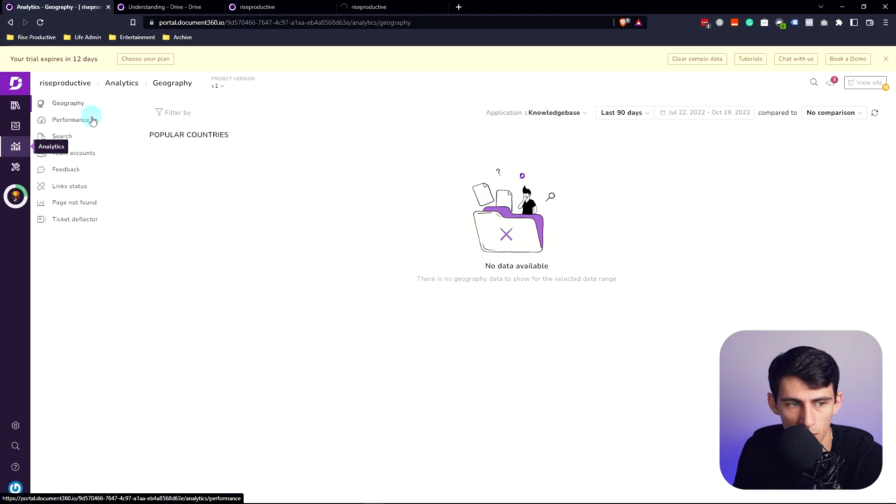
click(93, 120)
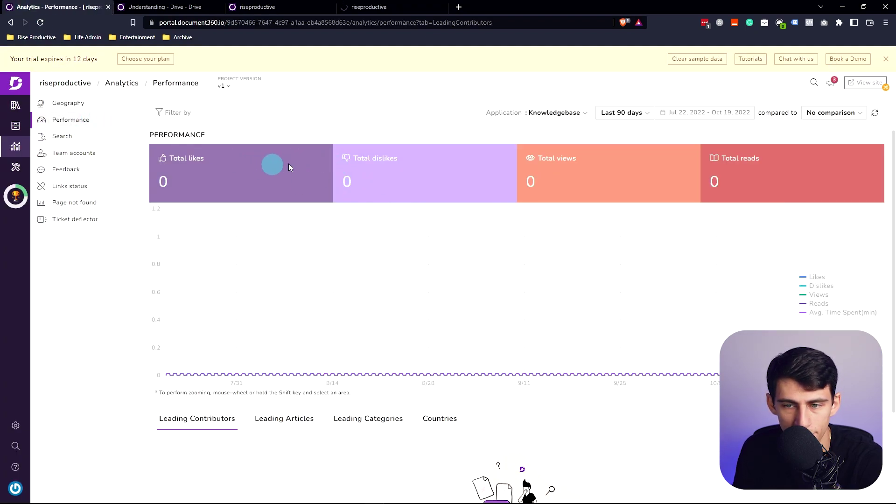
scroll(639, 245, down, 1)
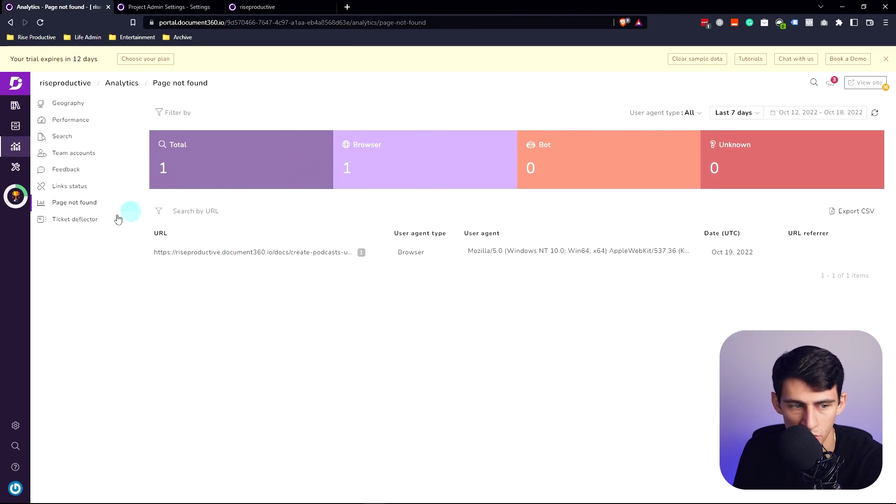
click(90, 221)
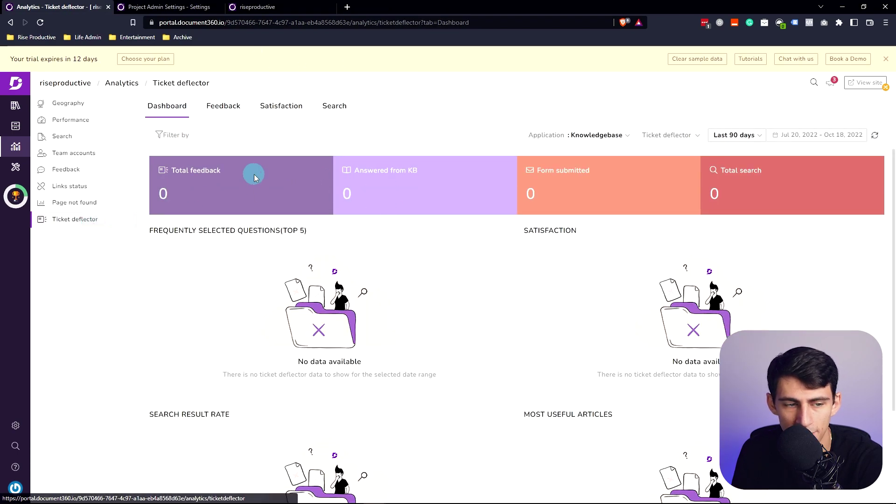
click(105, 187)
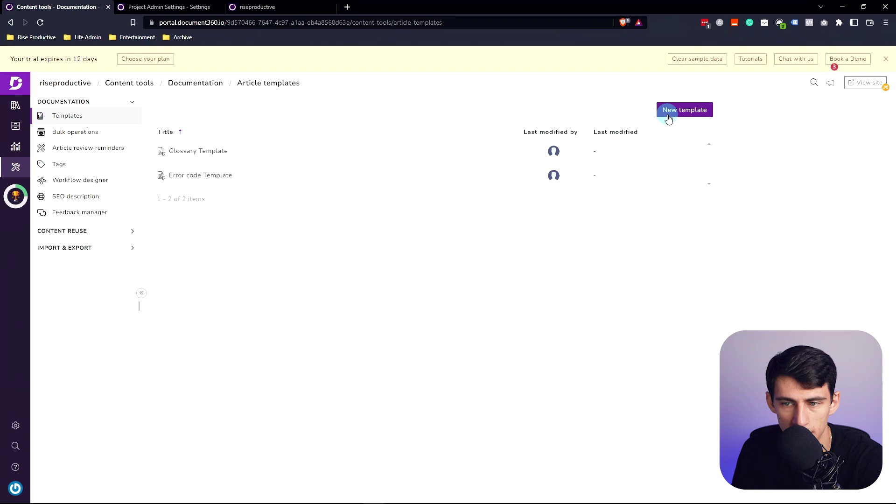
Step: Start a Markdown article template, then save a new article review reminder
click(668, 118)
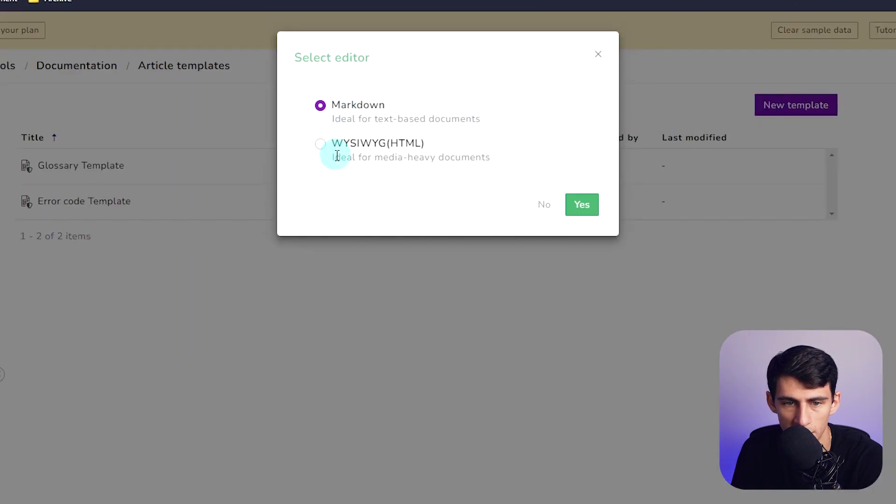
click(579, 207)
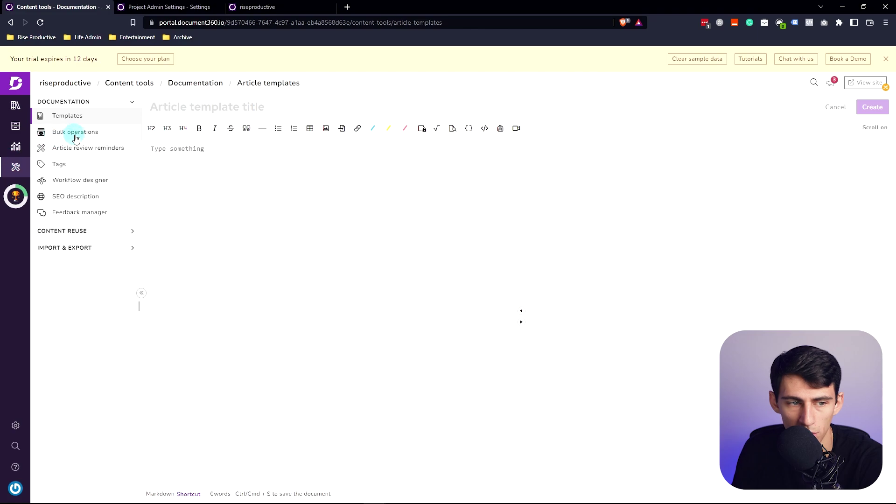
click(79, 148)
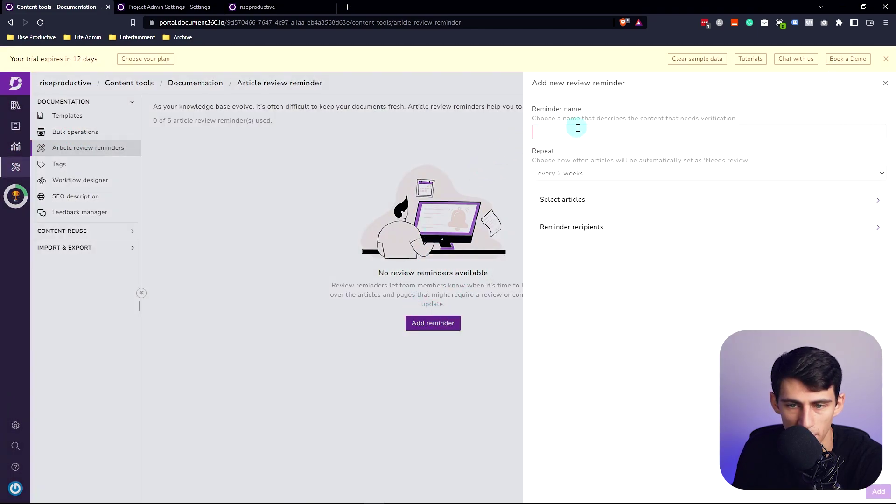
text(Podcasts)
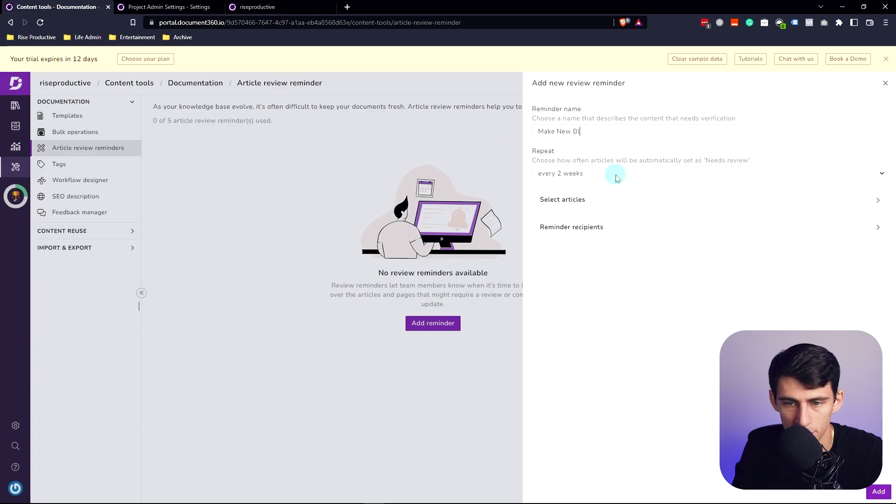
click(875, 489)
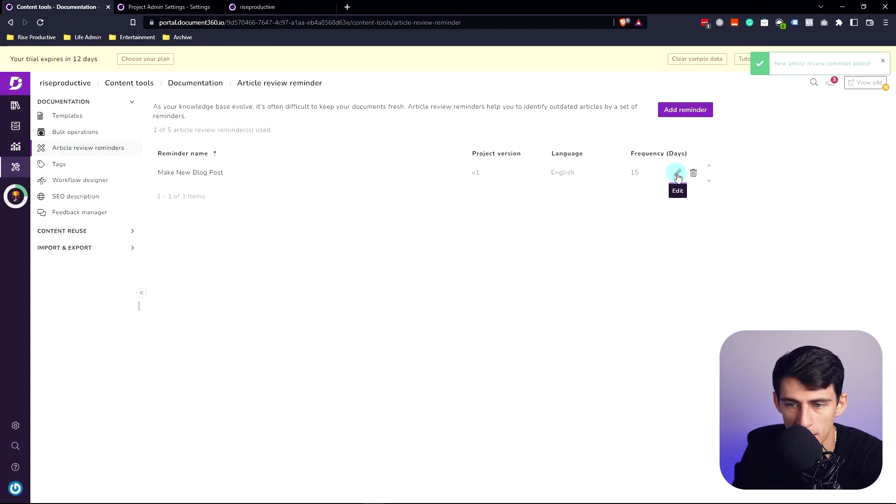
Step: Scroll through the SEO descriptions list of 12 articles
click(75, 196)
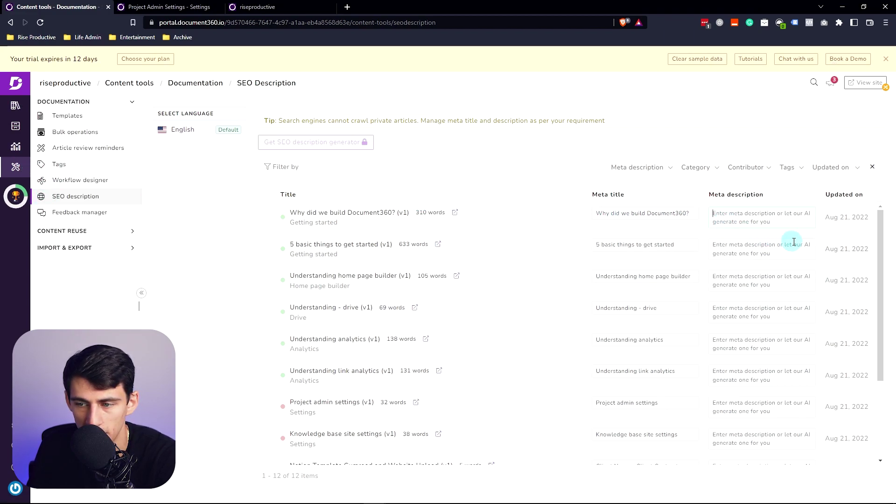
scroll(430, 236, down, 2)
scroll(754, 229, up, 2)
scroll(550, 286, down, 4)
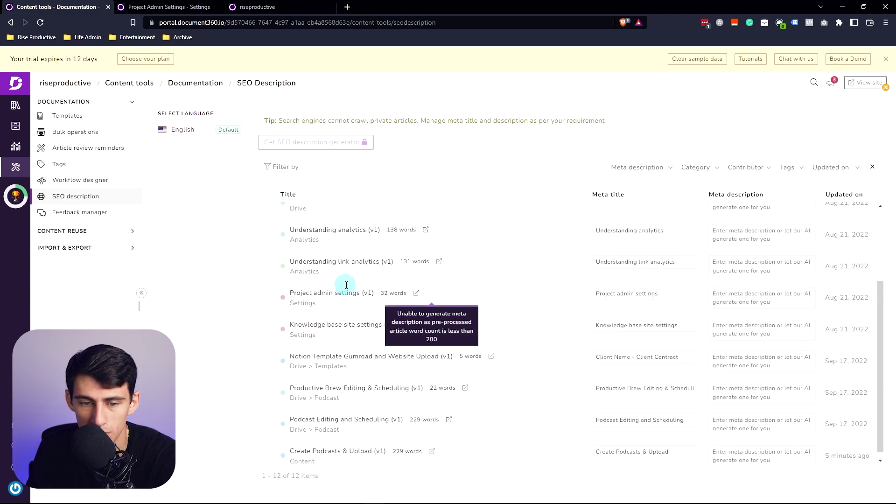
scroll(345, 286, up, 4)
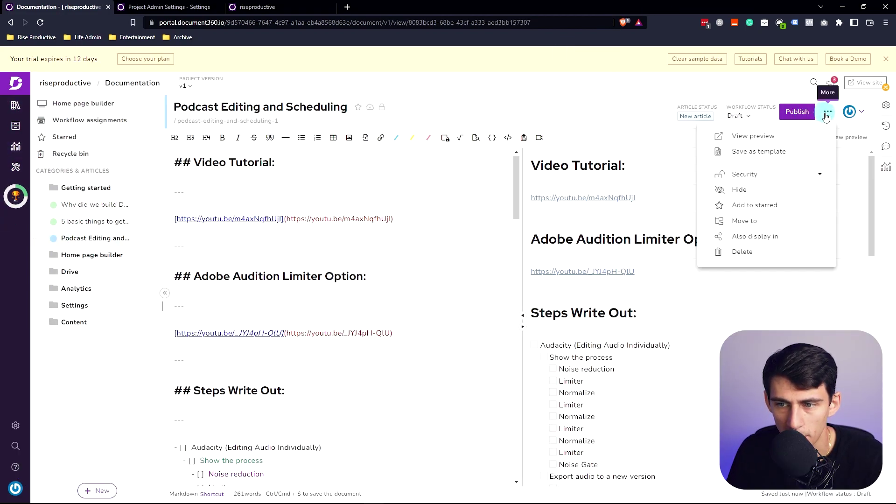
Step: Publish the Podcast Editing and Scheduling article and view it on the knowledge base
click(797, 112)
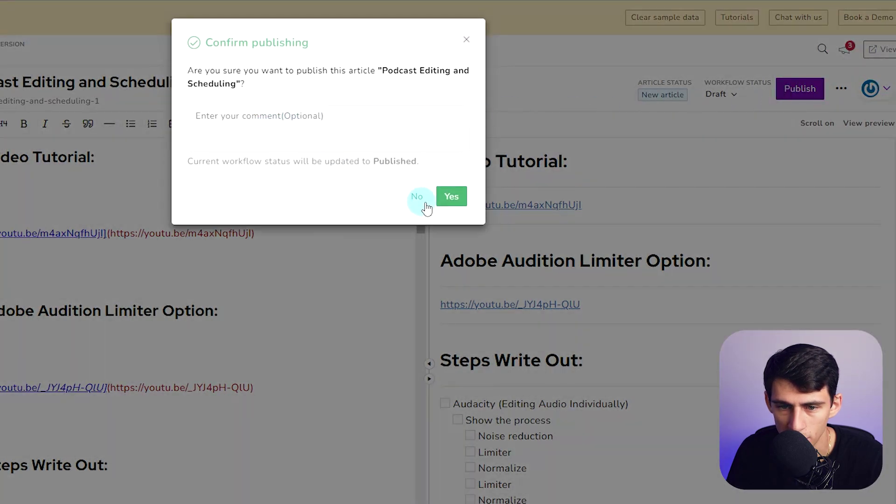
click(452, 196)
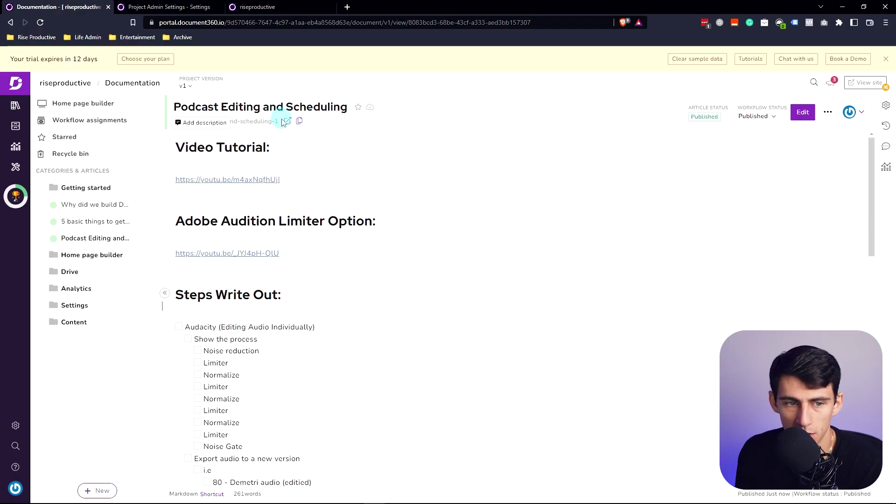
click(286, 121)
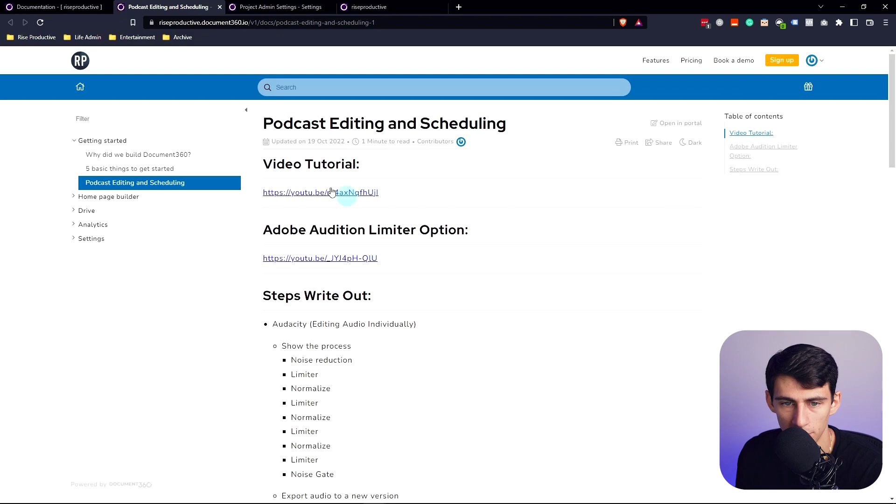
click(665, 123)
scroll(382, 219, down, 1)
scroll(374, 224, up, 1)
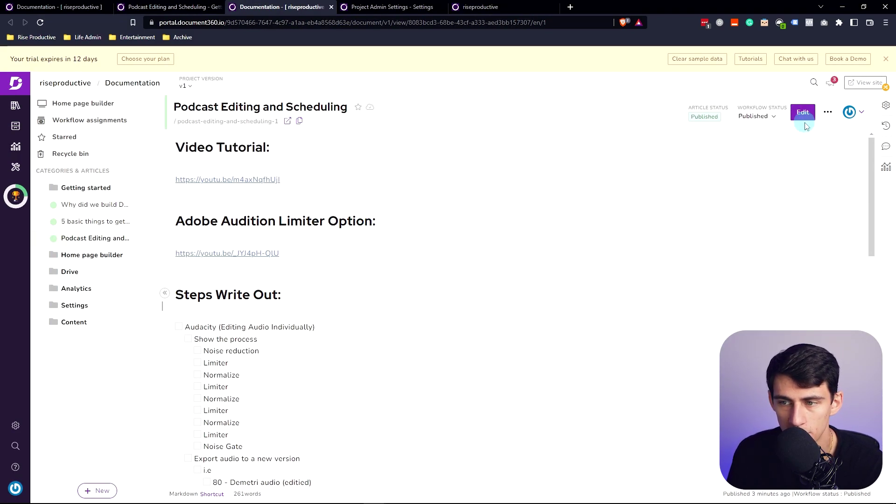
Step: Check the article's contributors and workflow status, and start a new draft
click(850, 112)
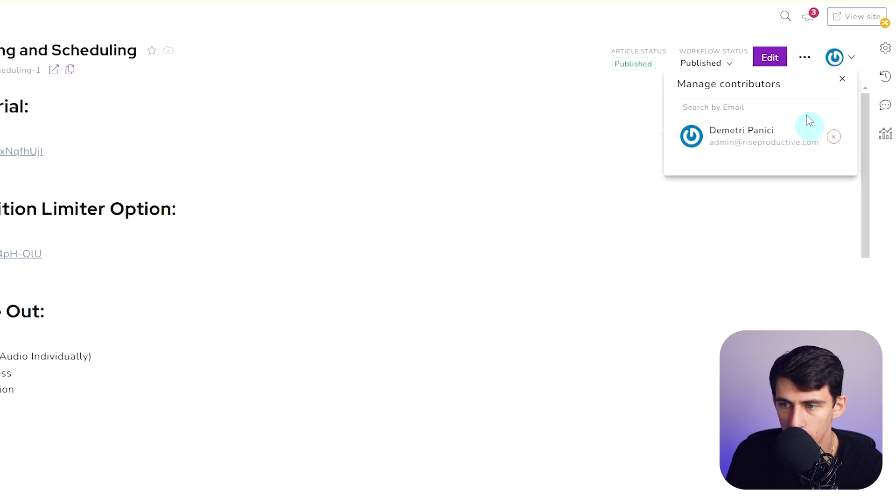
click(709, 63)
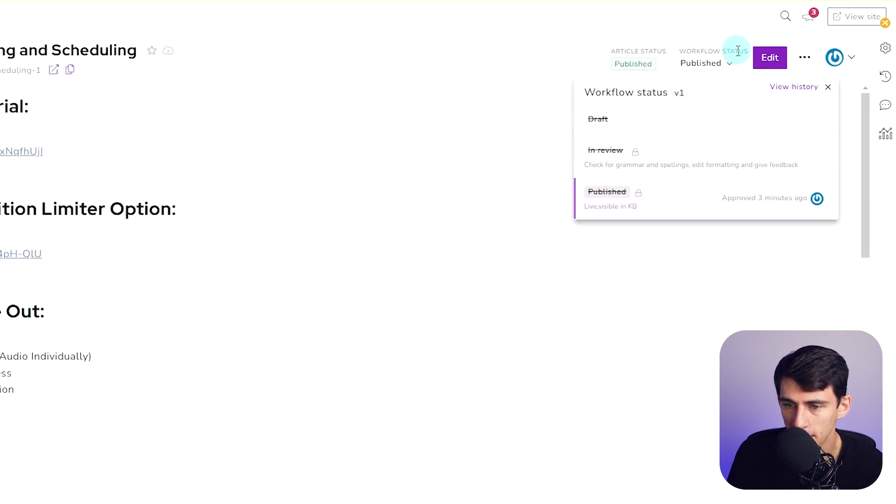
click(766, 55)
click(804, 56)
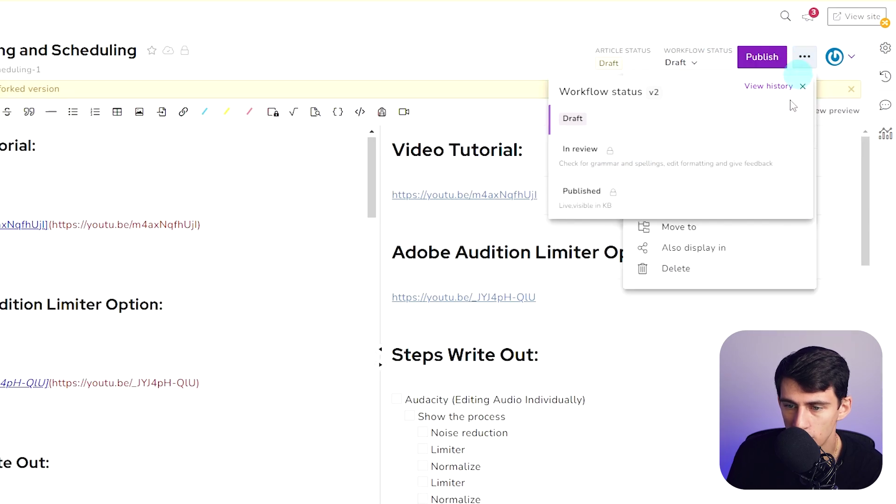
click(803, 86)
Step: Review the article's portal access control and the options for adding team members
click(730, 159)
click(512, 157)
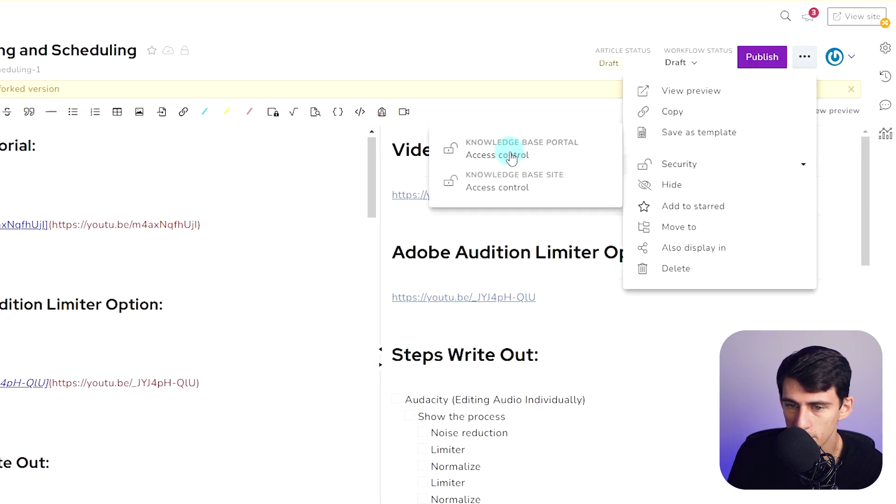
click(574, 147)
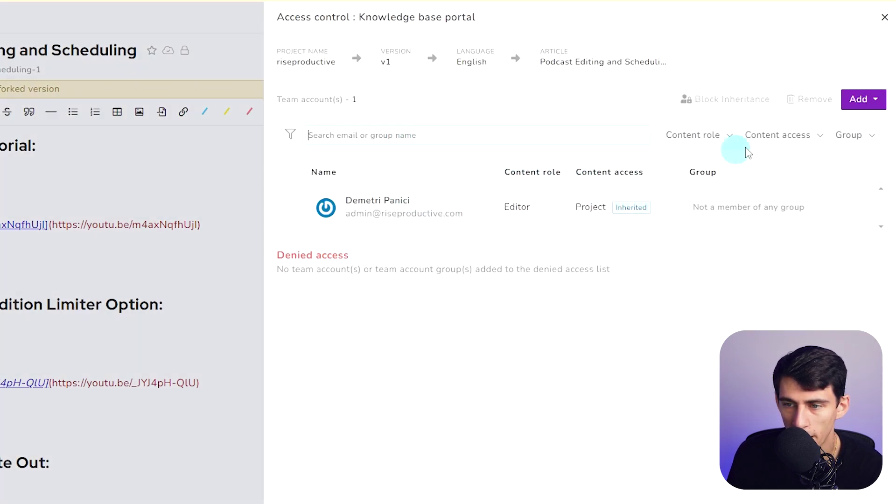
click(863, 99)
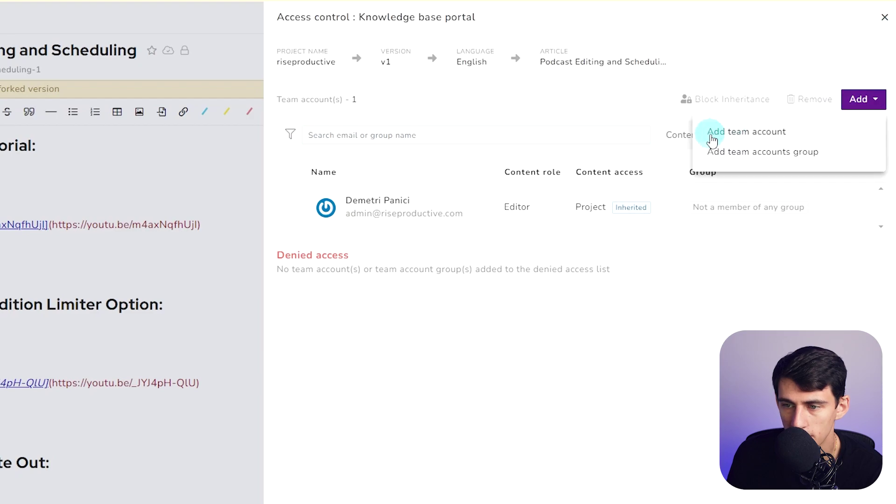
click(885, 19)
Step: Check the article's site-level access control, then open the knowledge base Settings
click(835, 57)
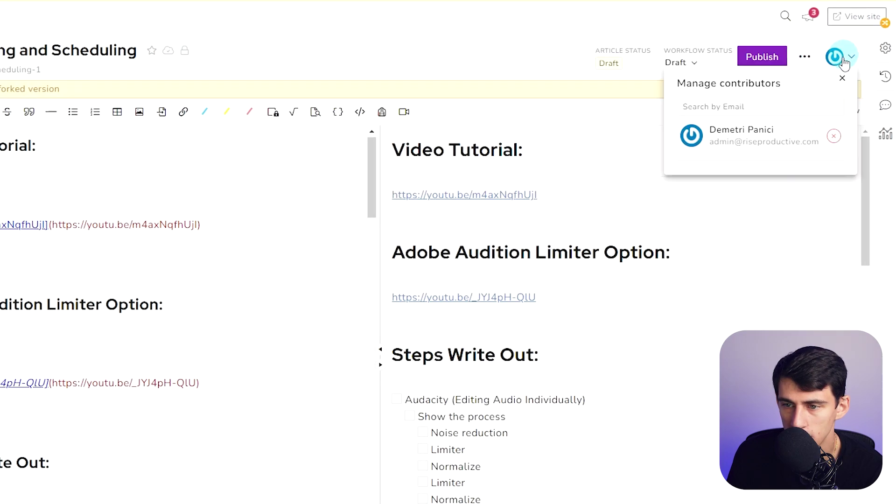
click(805, 56)
click(679, 164)
click(482, 178)
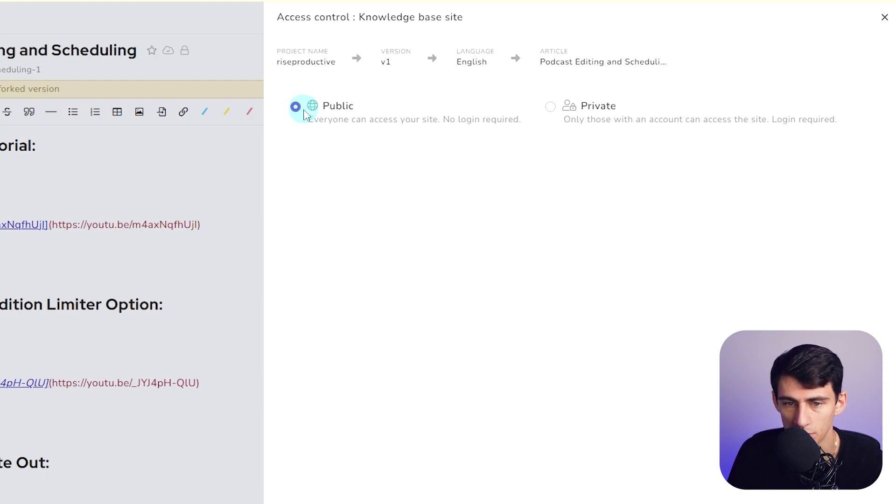
click(884, 17)
click(15, 425)
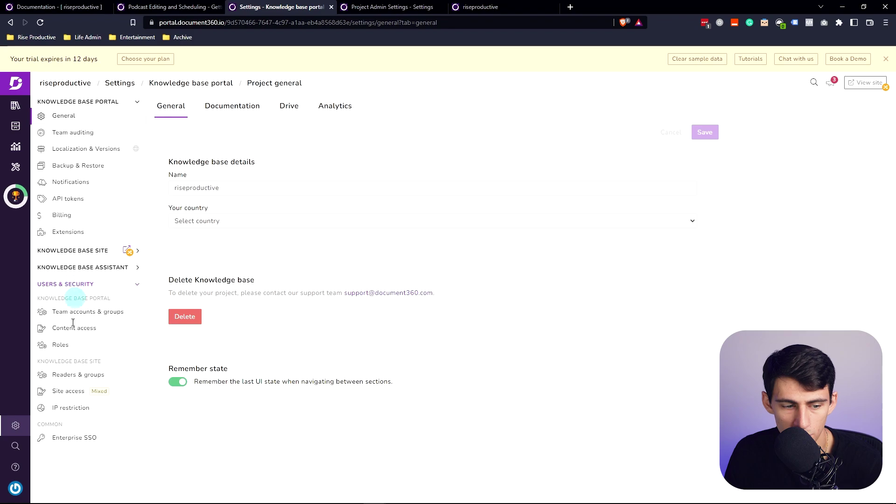
Step: Switch the knowledge base site access to Public and check the published article in its tab
click(75, 392)
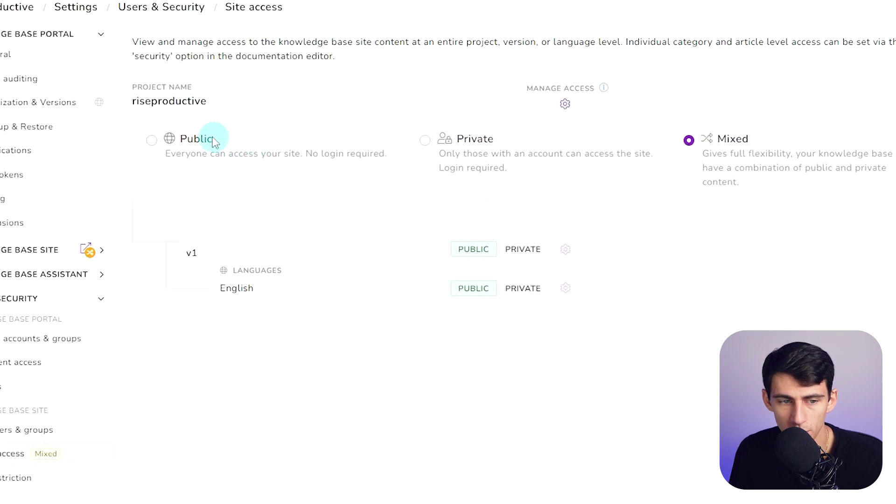
click(152, 140)
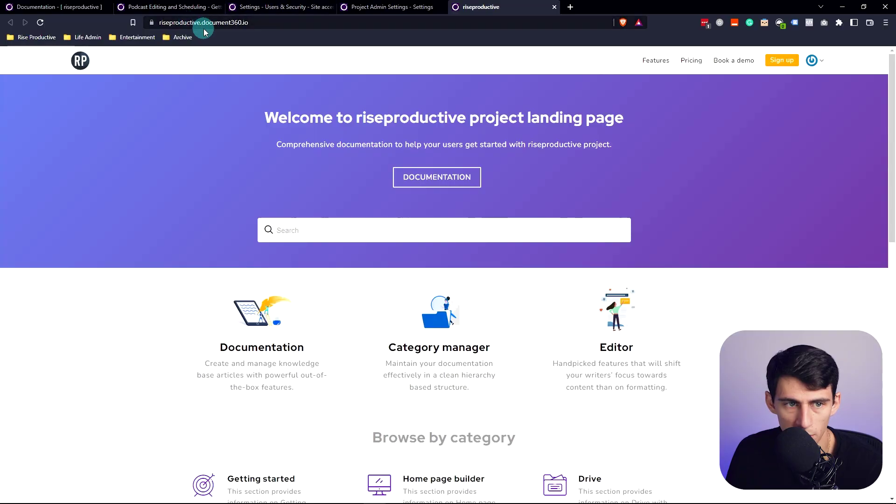
click(195, 5)
click(114, 4)
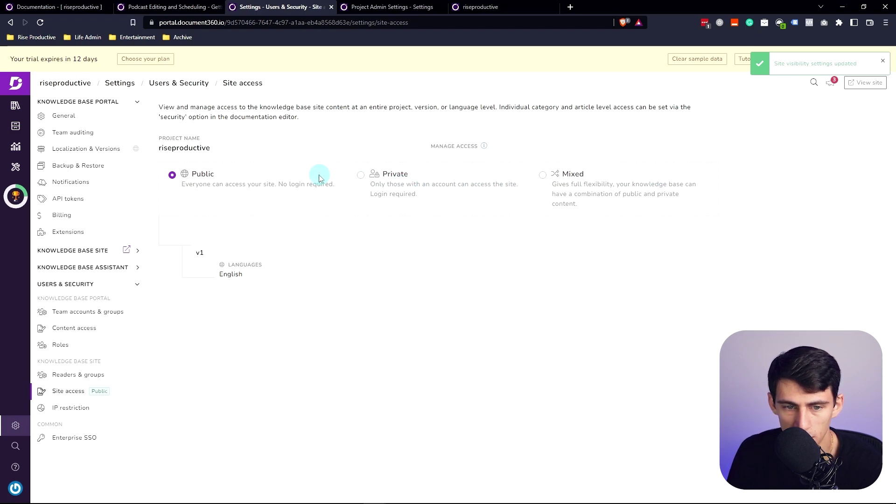
Step: Change site access to Private, close the test login window, then settle on Mixed
click(362, 177)
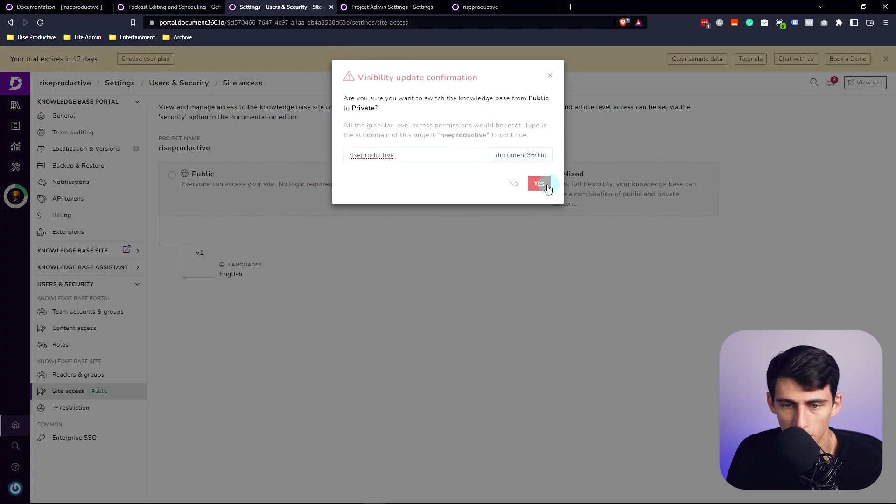
click(543, 184)
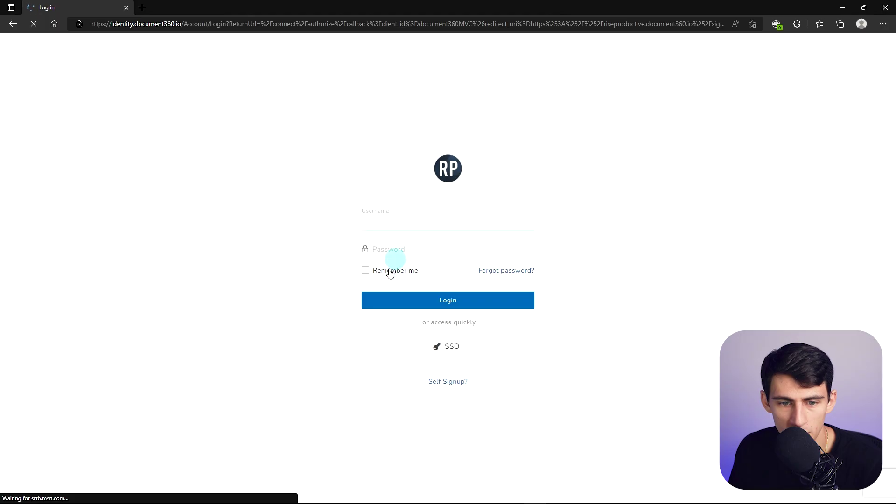
click(886, 6)
click(543, 176)
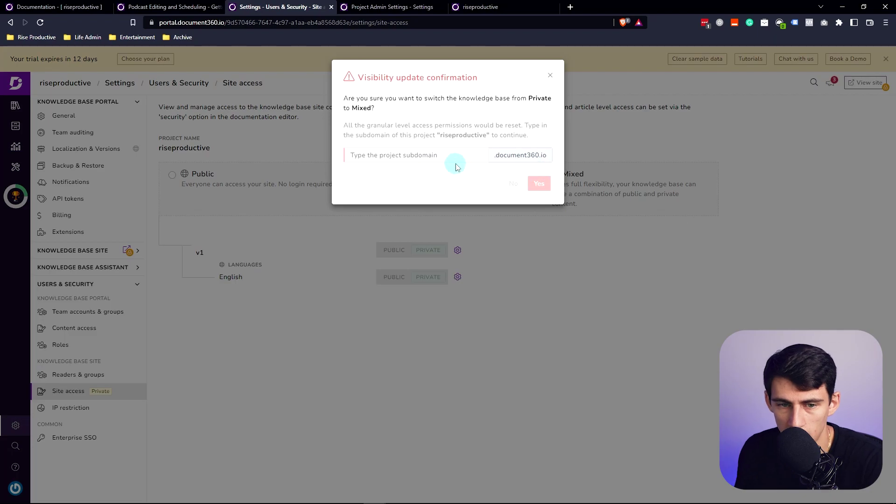
key(Return)
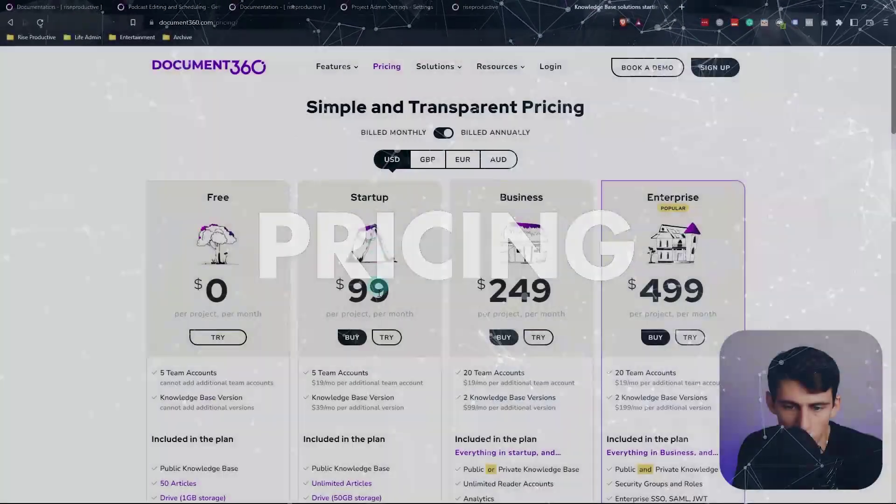
Step: Scroll through the plans: Free $0, Startup $99, Business $249 and Enterprise $499 per month
scroll(448, 266, down, 1)
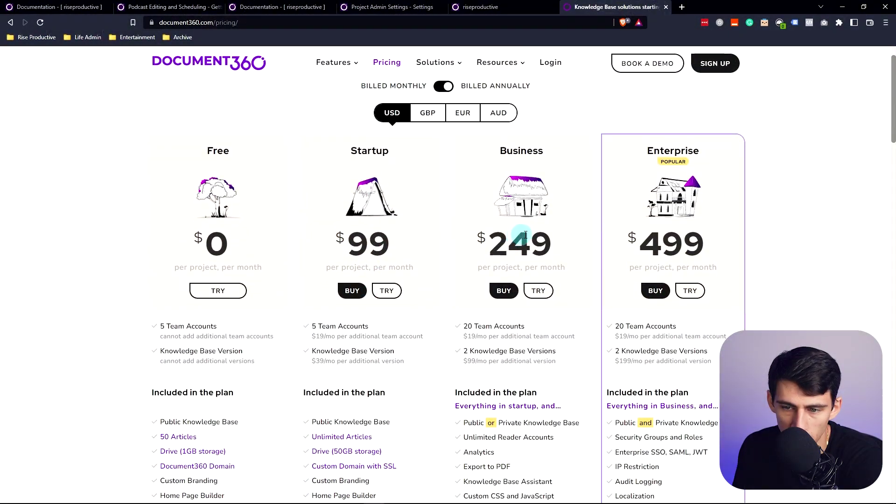
scroll(314, 272, down, 3)
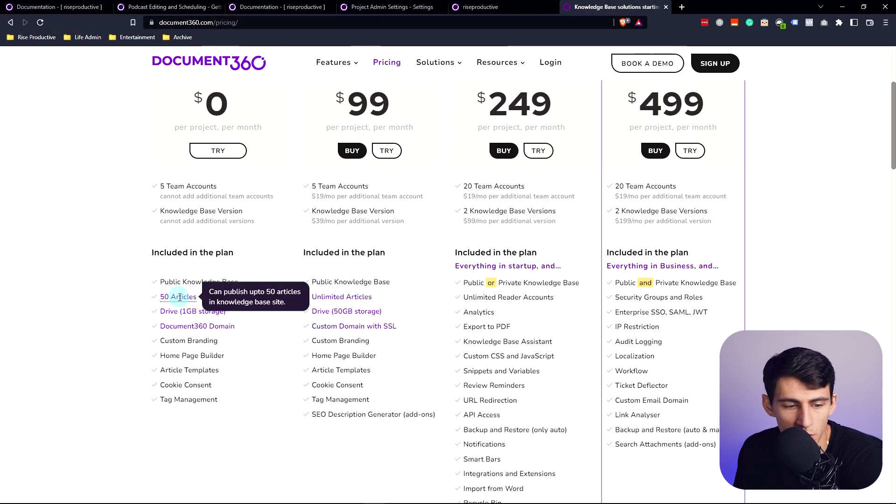
mouse_move(204, 341)
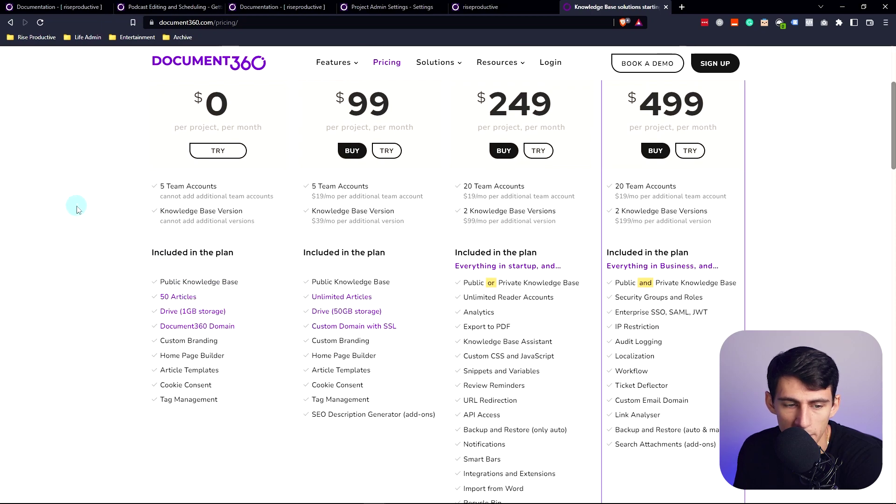
scroll(78, 209, up, 2)
scroll(220, 260, down, 2)
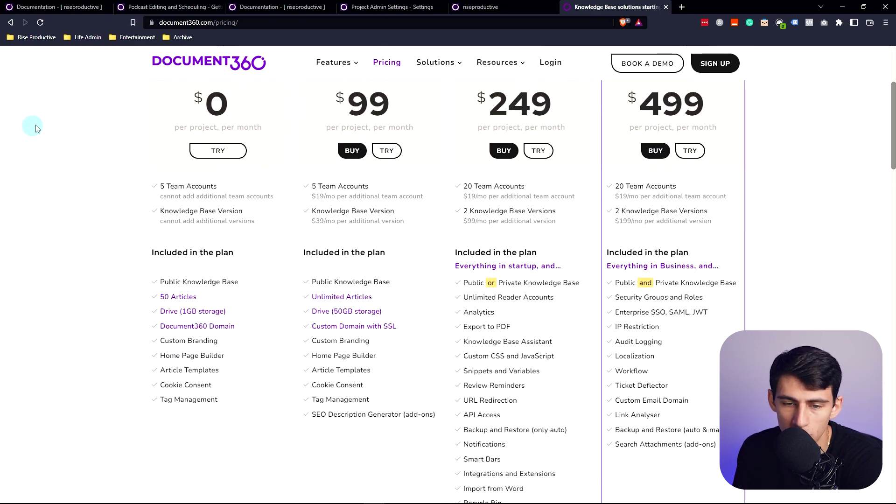
scroll(304, 234, up, 4)
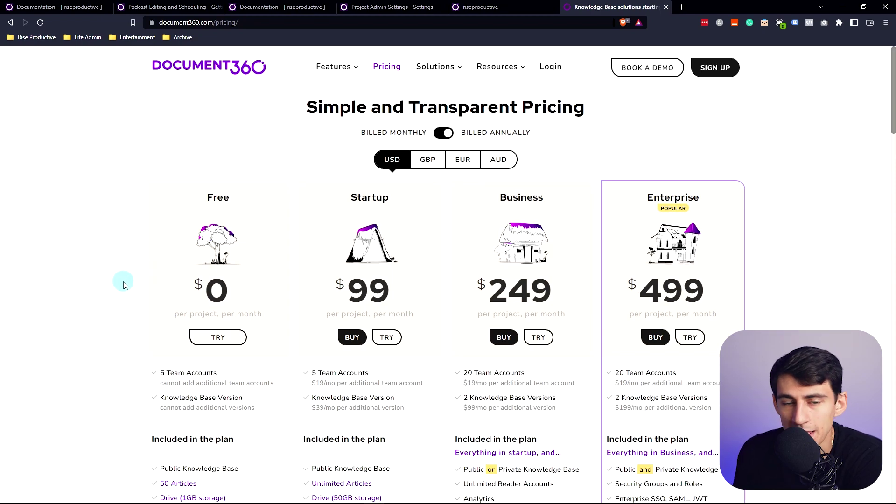
scroll(126, 285, down, 2)
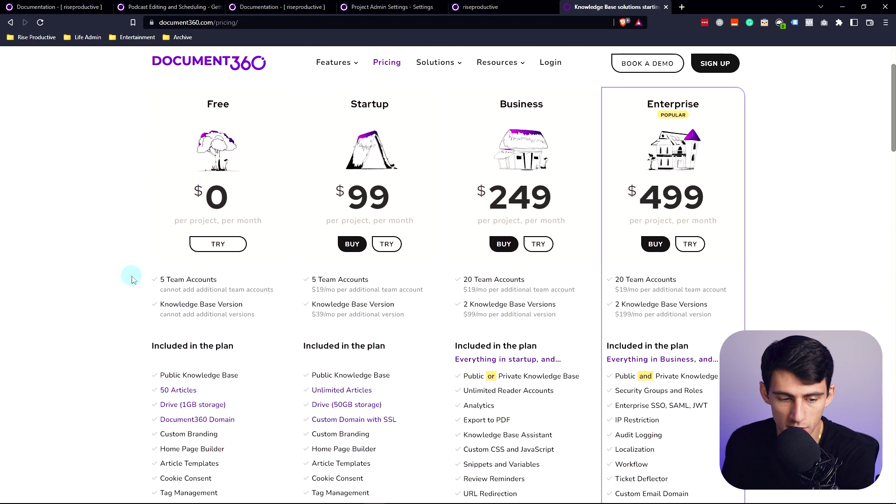